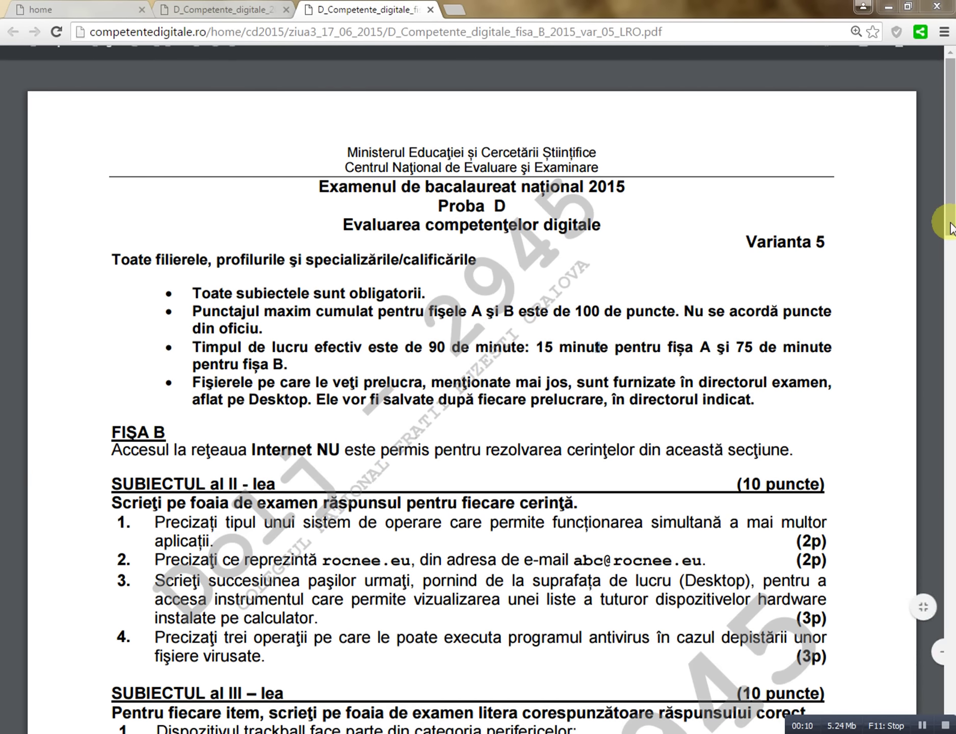
Step: Scroll the exam PDF to task 2, then open comp_p.pptx from the examen folder
mouse_move(949, 229)
left_mouse_down()
mouse_move(949, 586)
mouse_move(949, 573)
left_mouse_up()
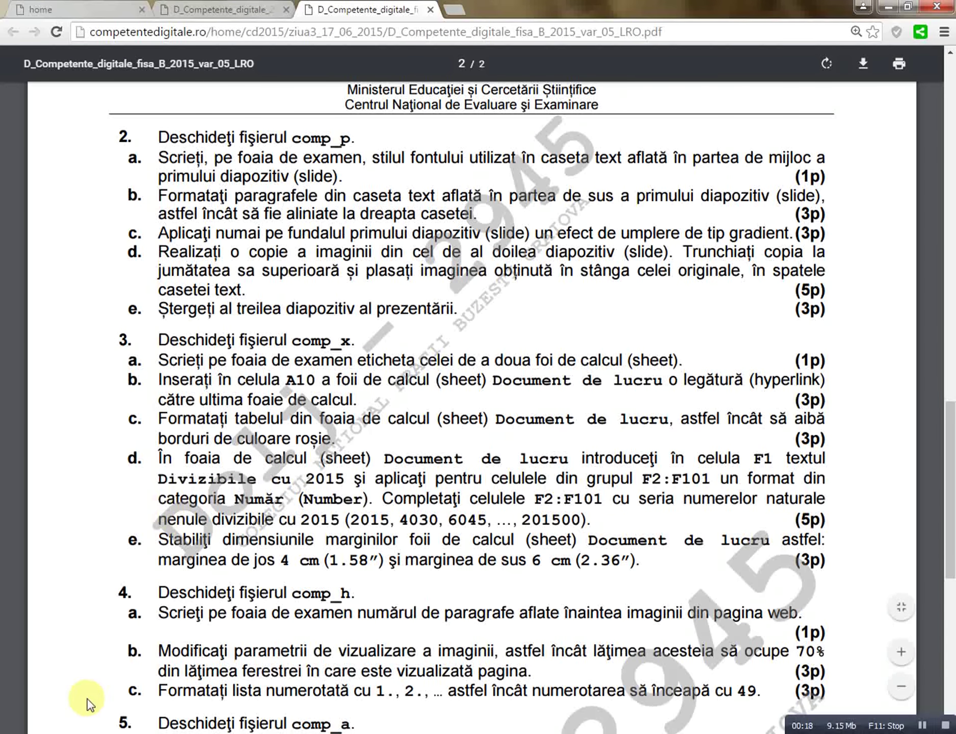
left_click(82, 733)
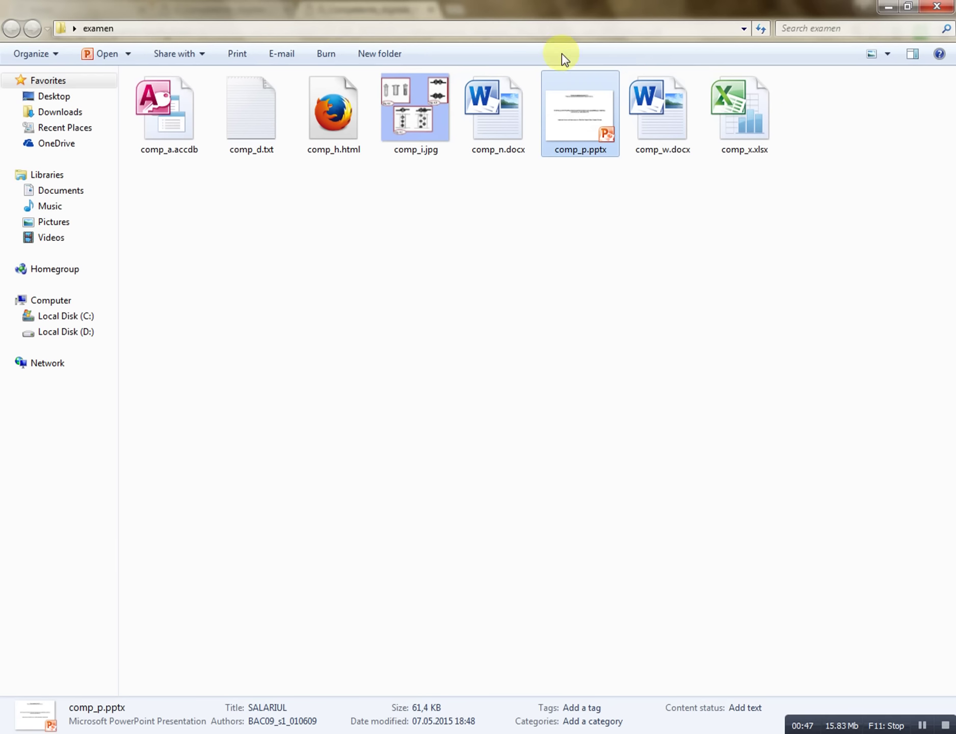
mouse_move(581, 113)
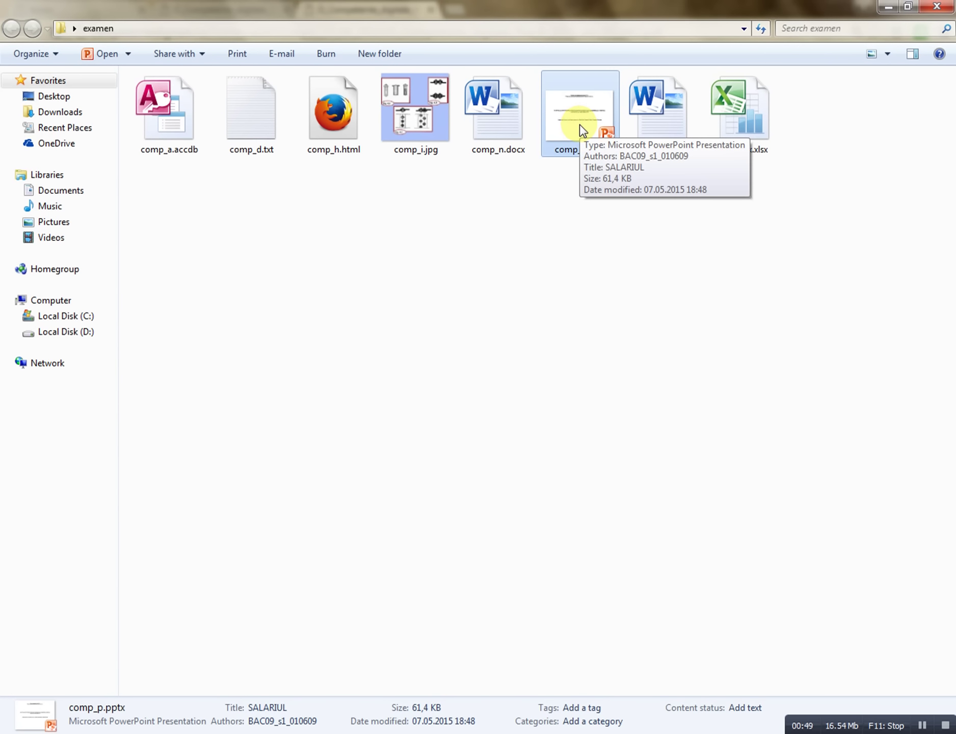
double_click(581, 130)
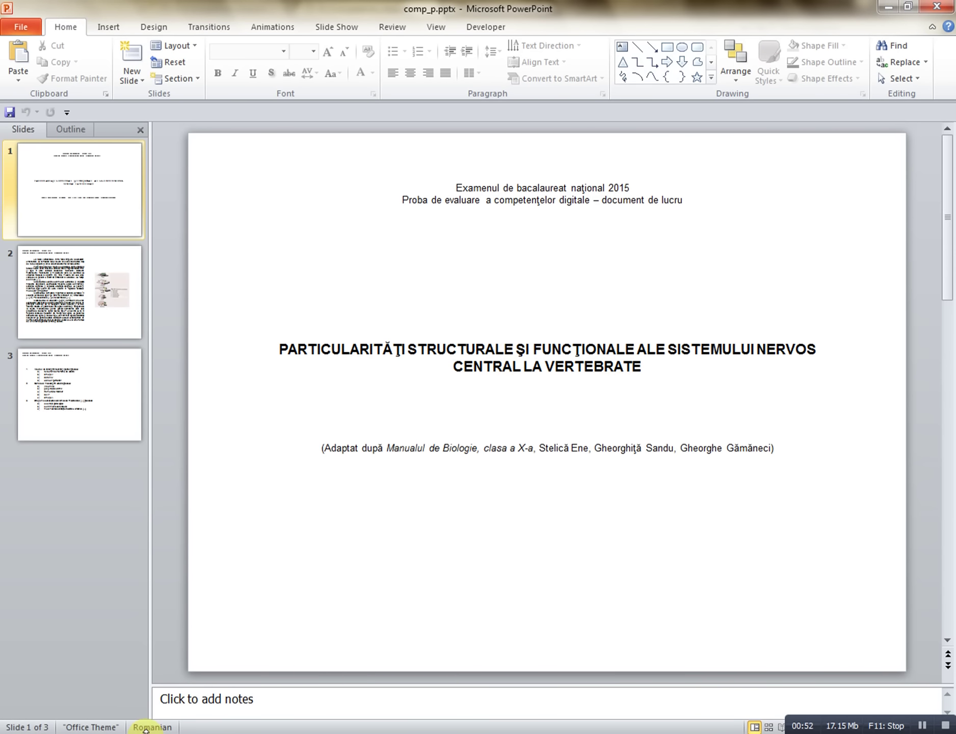
key("alt+Tab")
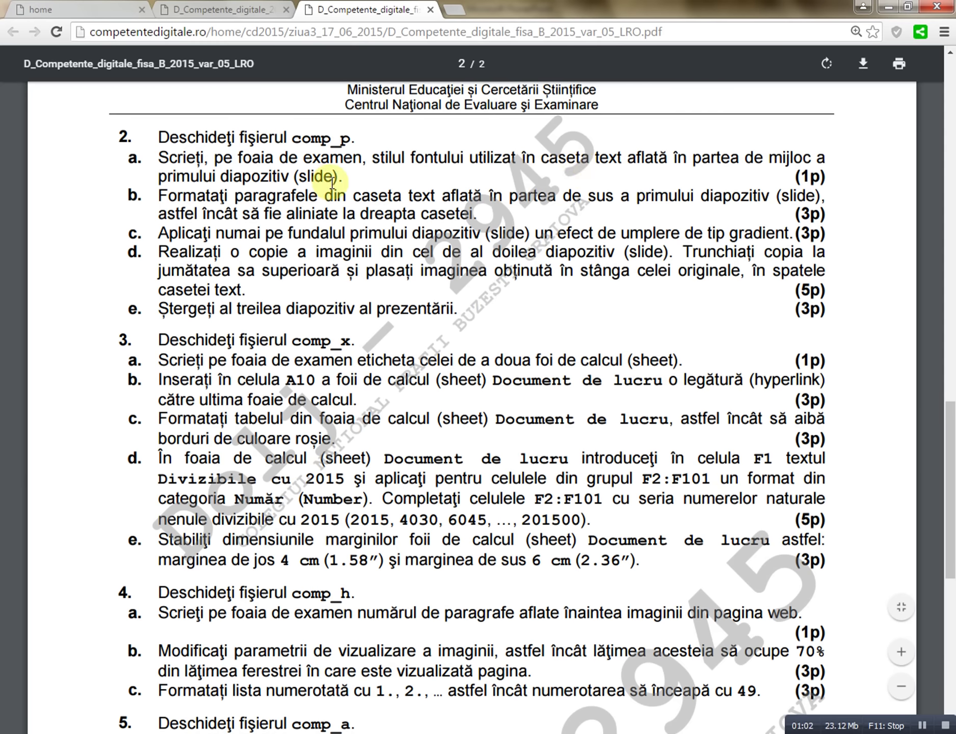
left_click(329, 732)
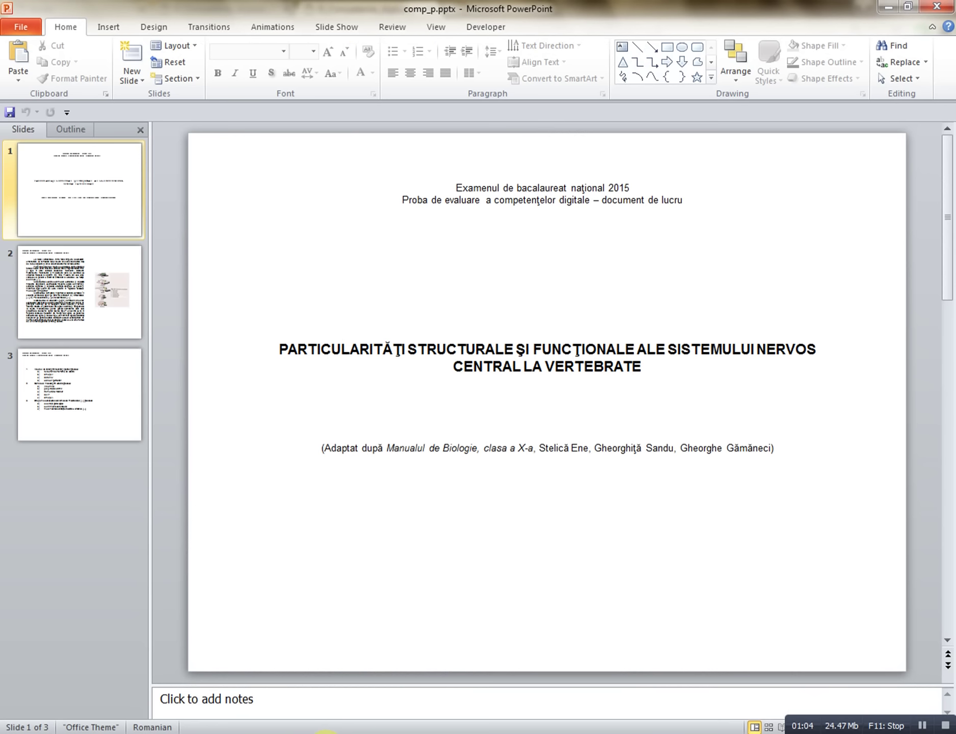
left_click(62, 191)
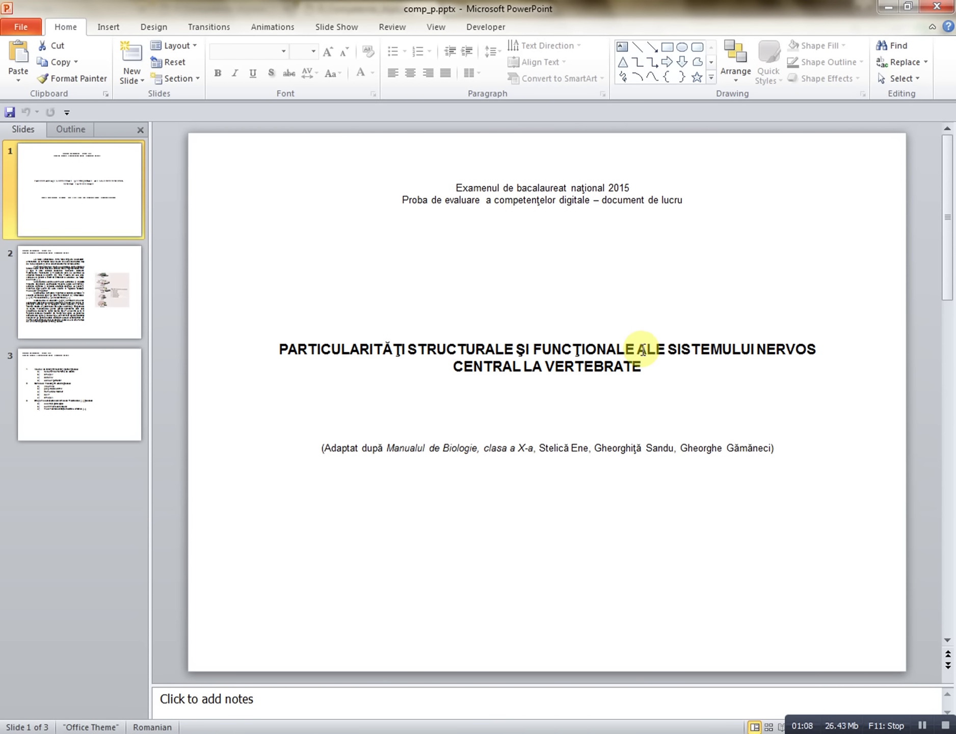
left_click(643, 350)
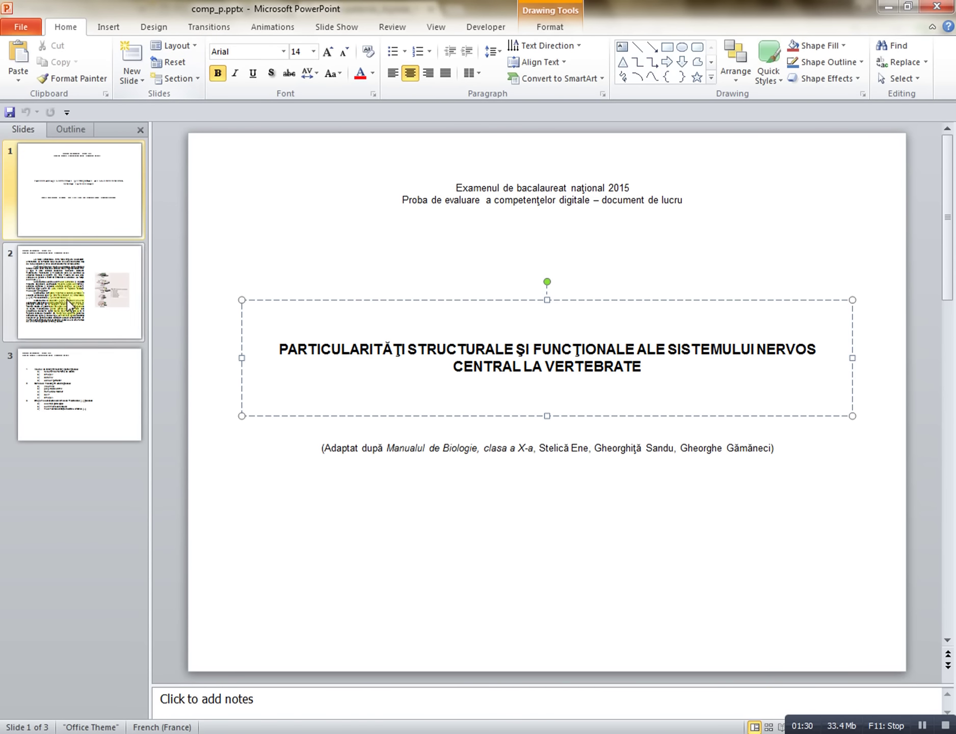
key("alt+Tab")
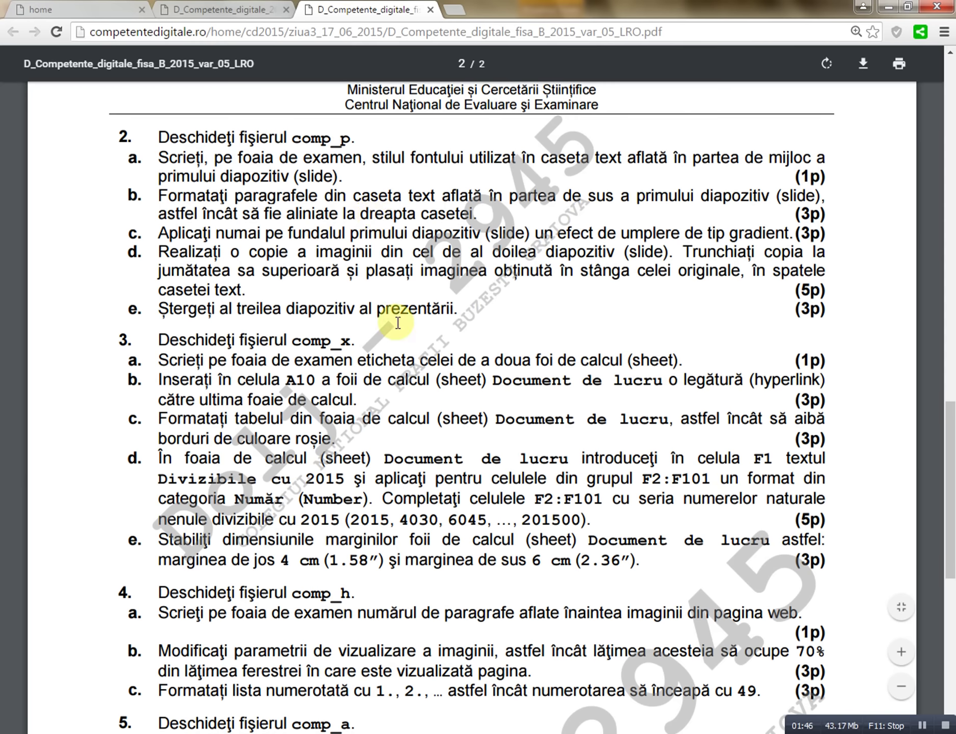
key("alt+Tab")
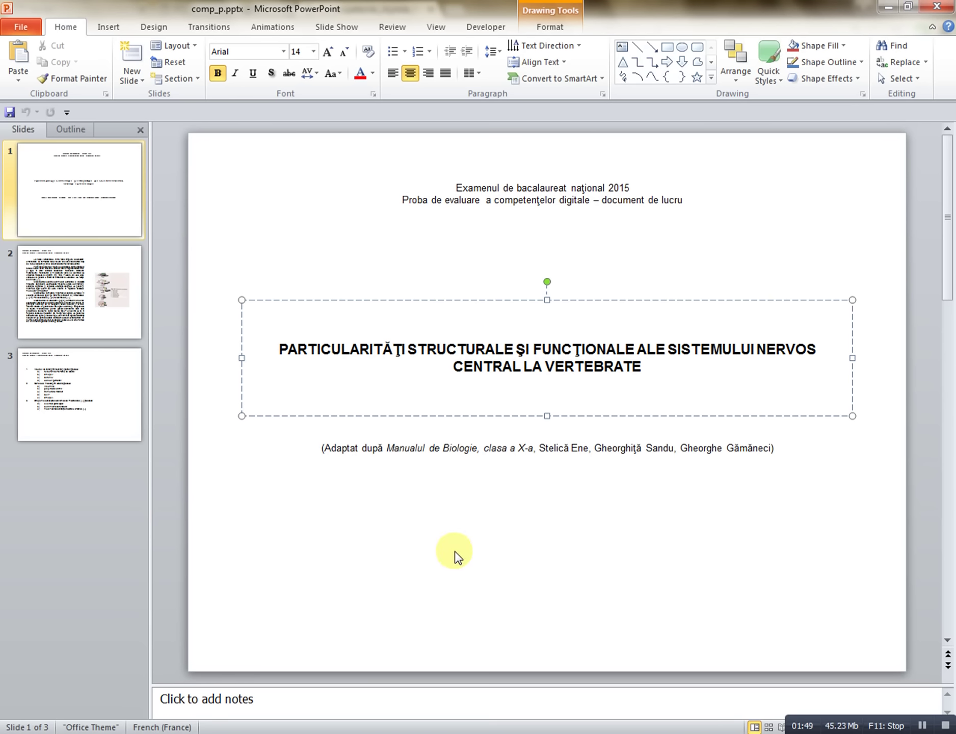
Step: Select both header lines at the top of slide 1 and align them right, checking the task list
left_click(544, 199)
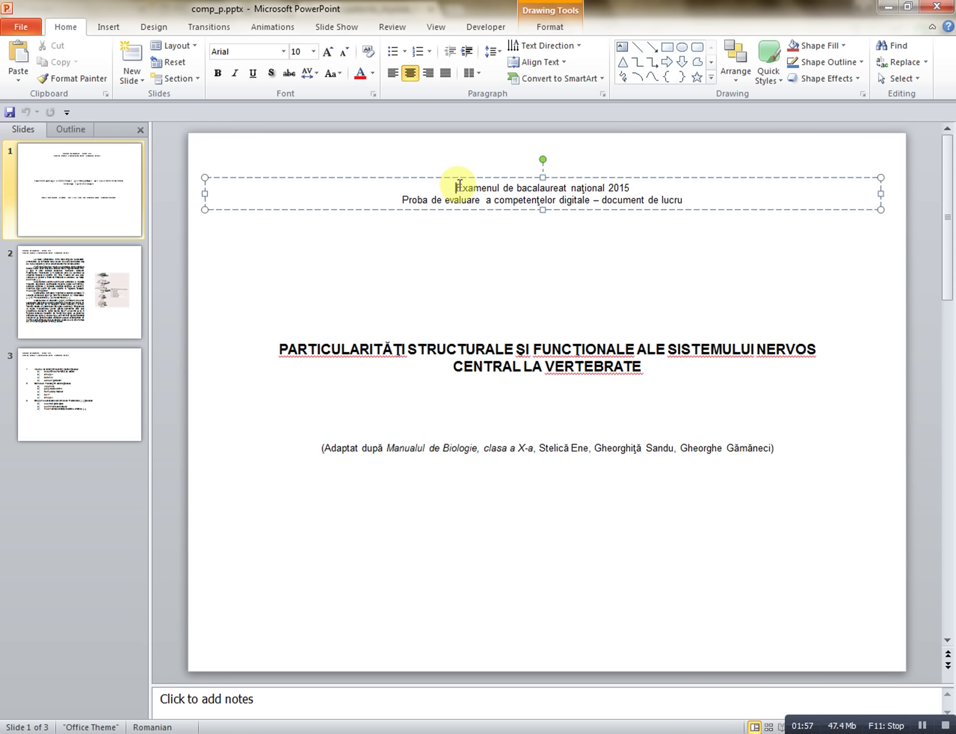
left_click_drag(456, 187, 632, 188)
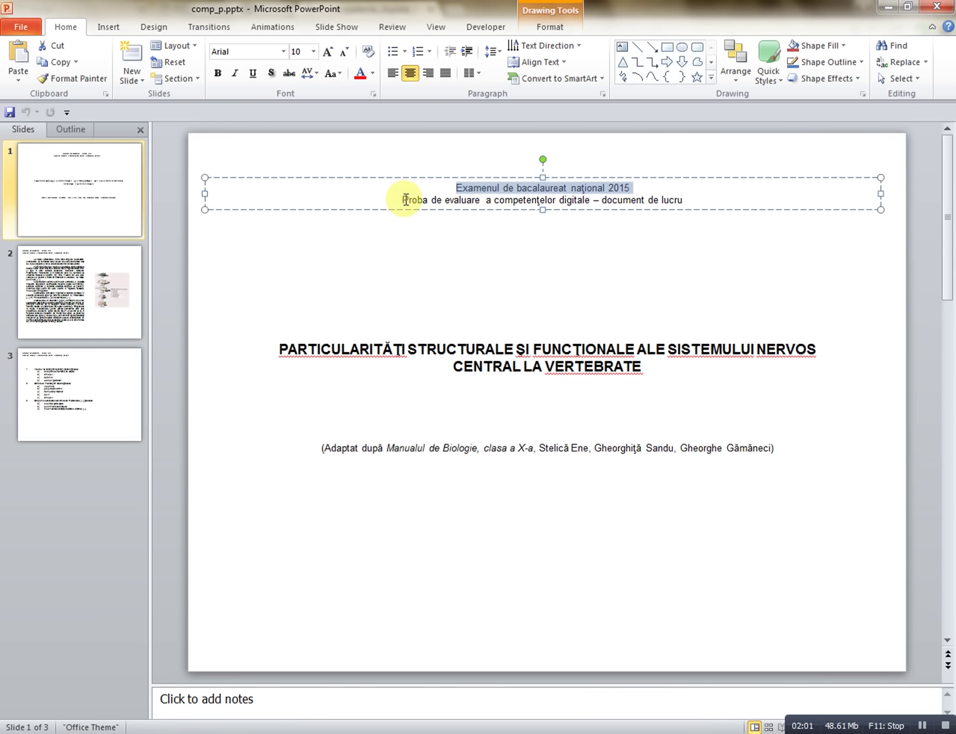
left_click(403, 202)
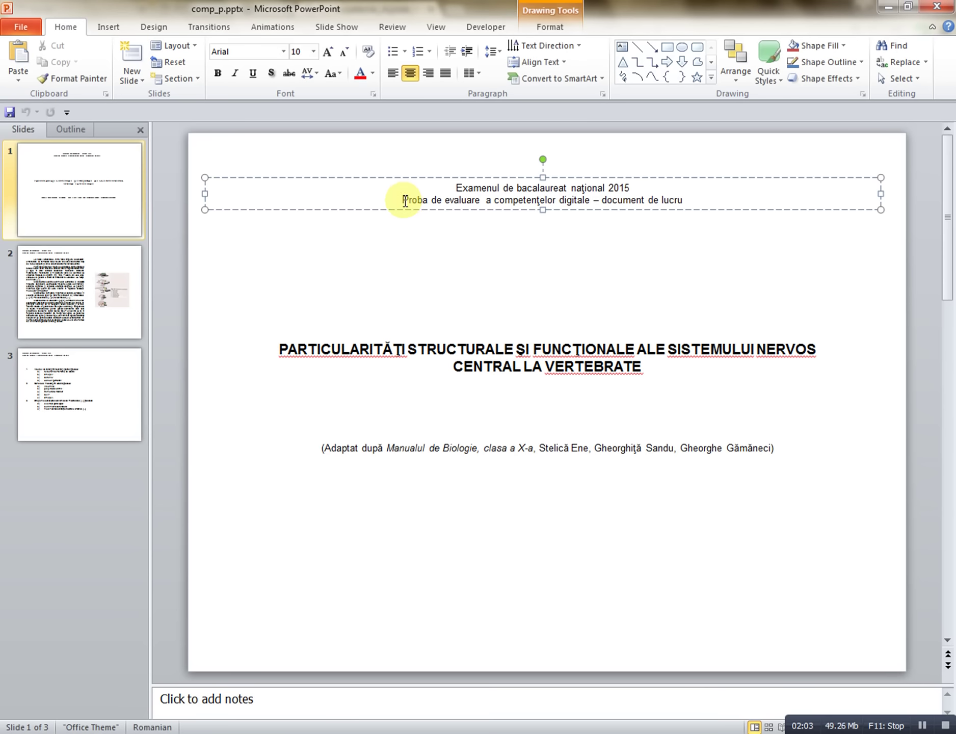
left_click_drag(402, 202, 709, 211)
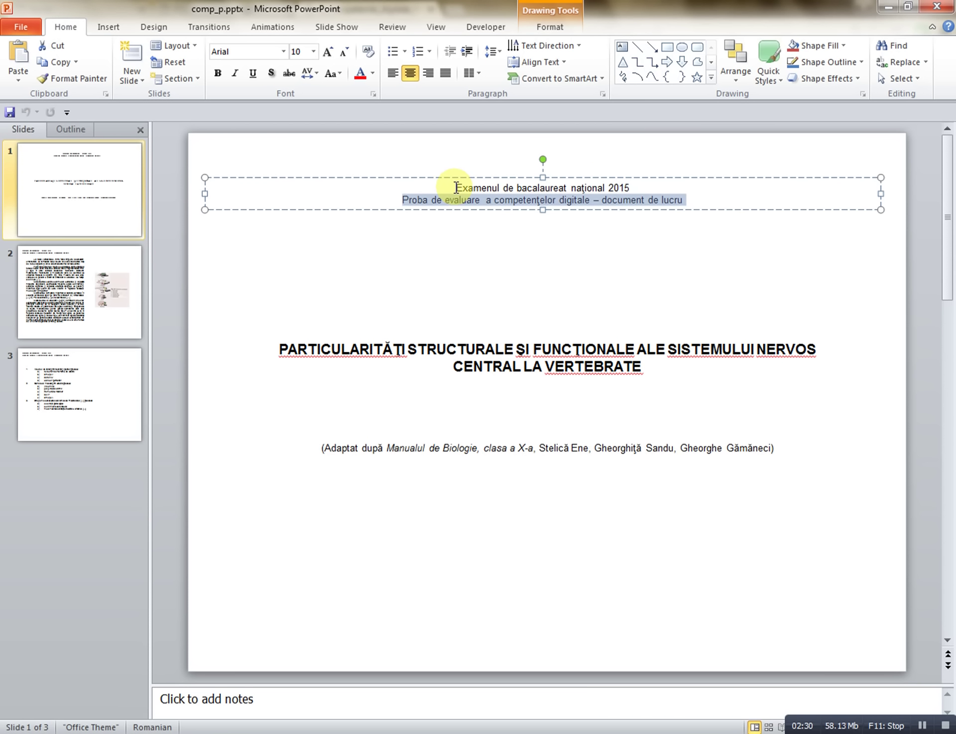
left_click_drag(456, 188, 693, 203)
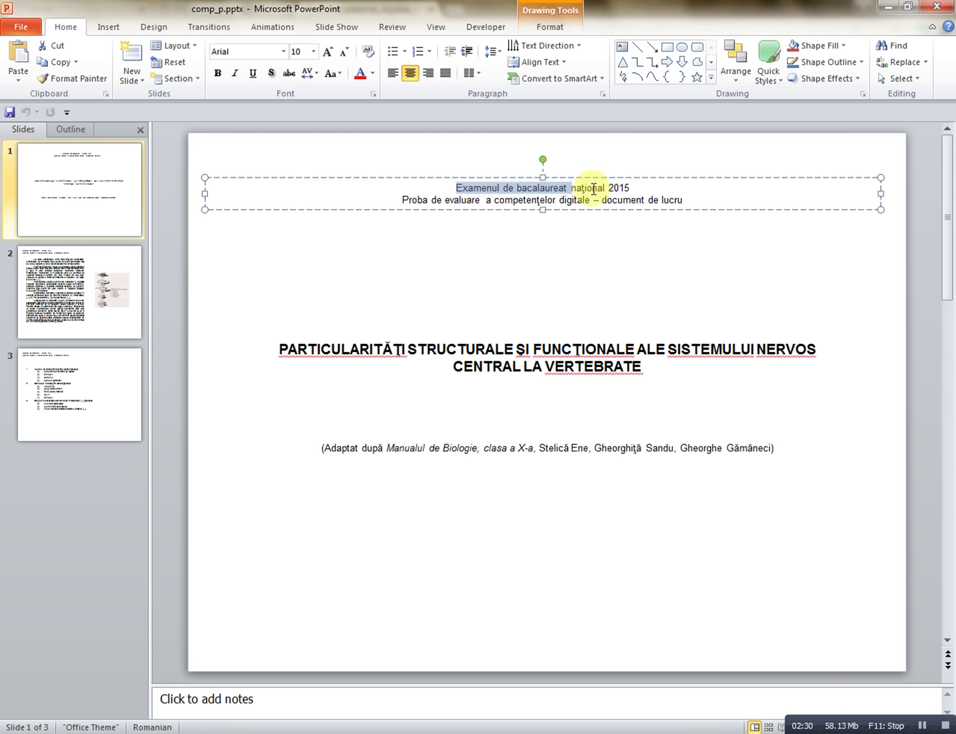
left_click(429, 74)
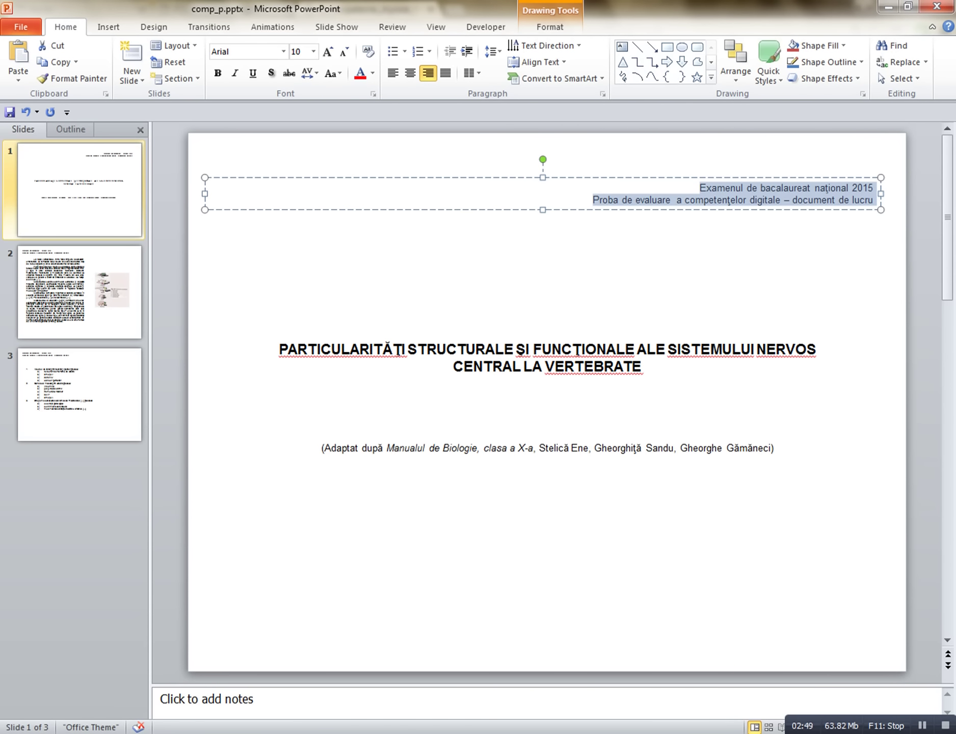
key("alt+Tab")
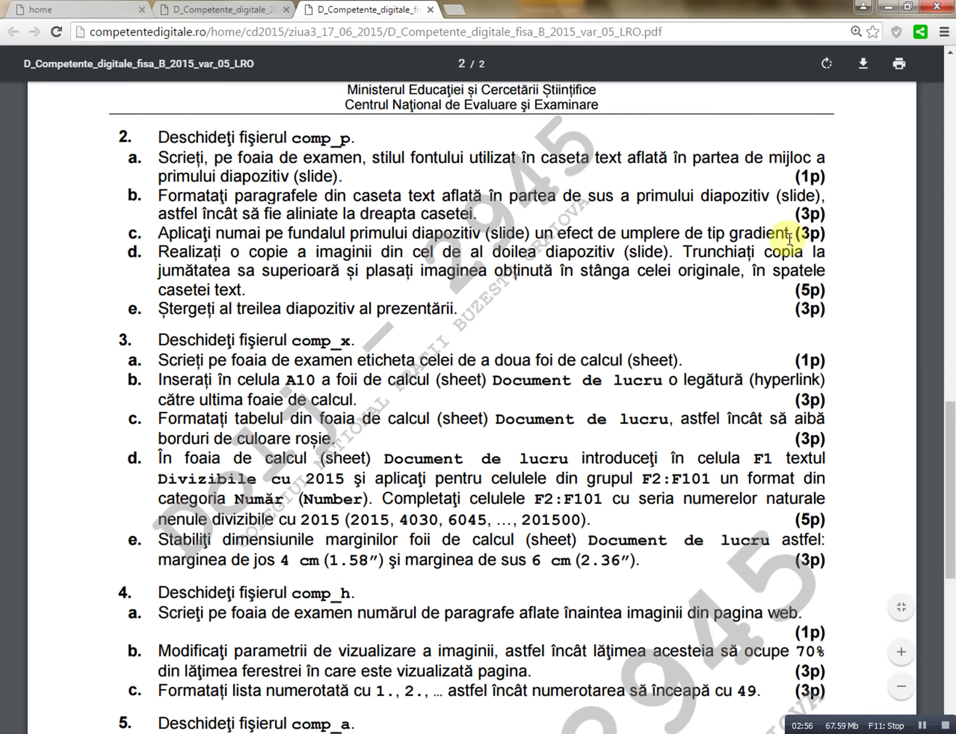
key("alt+Tab")
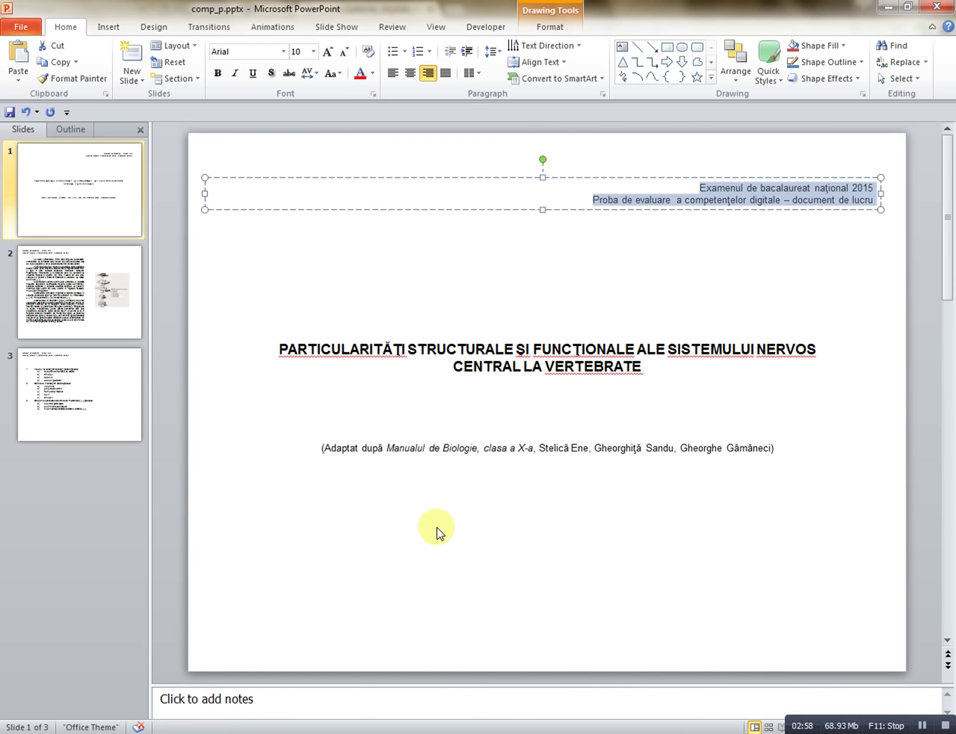
left_click(536, 543)
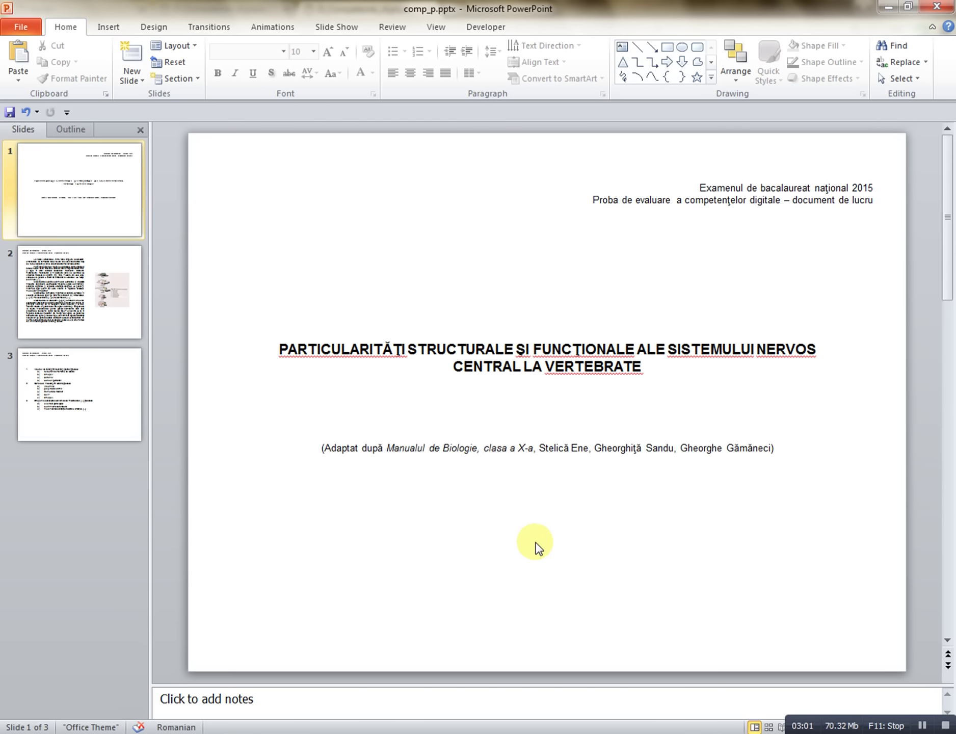
right_click(535, 543)
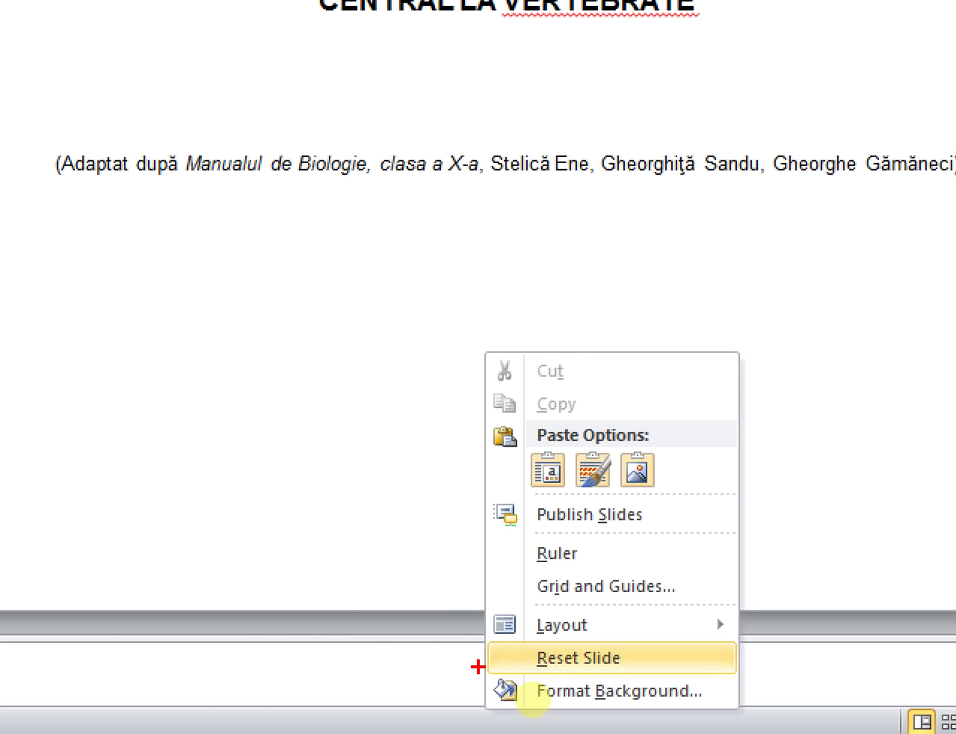
left_click_drag(481, 674, 670, 722)
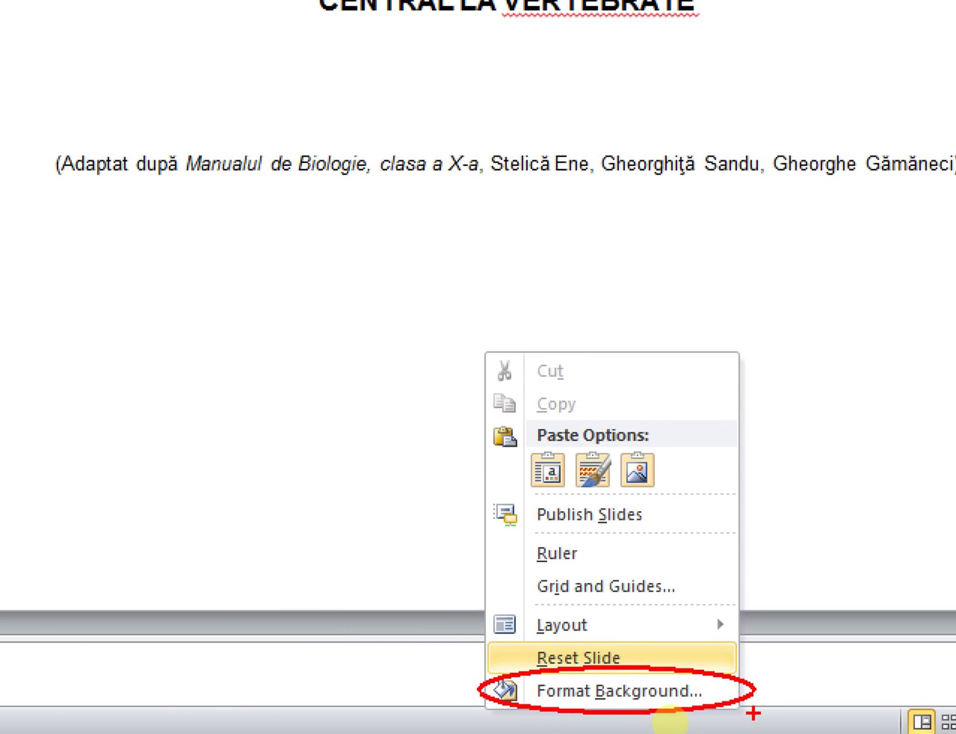
left_click(670, 721)
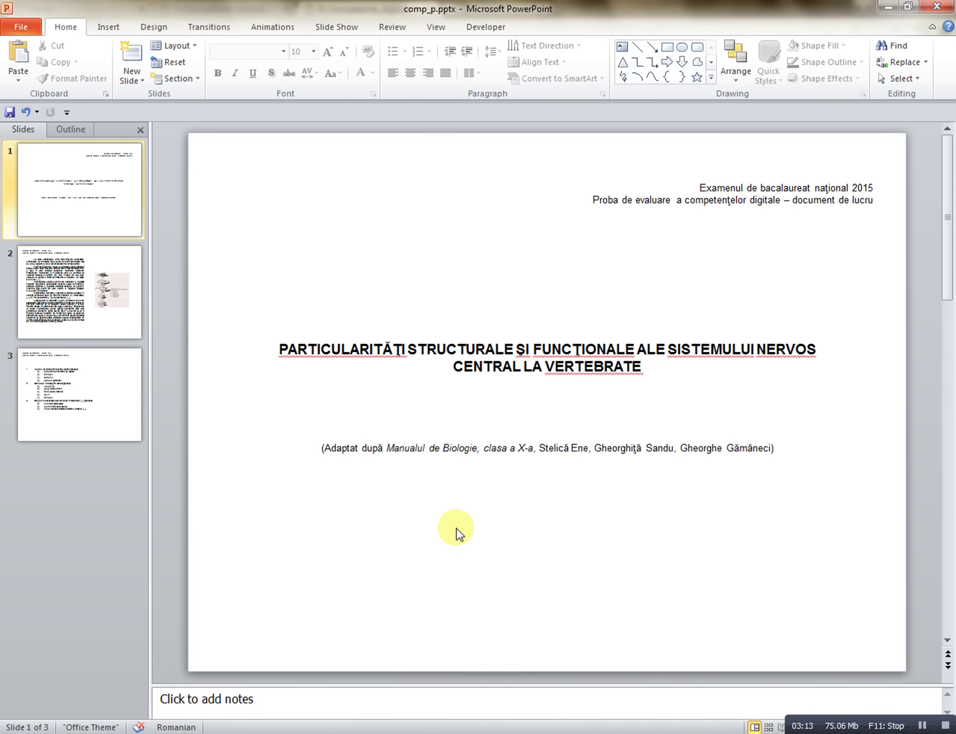
right_click(457, 530)
Step: Fill slide 1's background with the orange preset gradient, Radial type, From Center direction
left_click(500, 696)
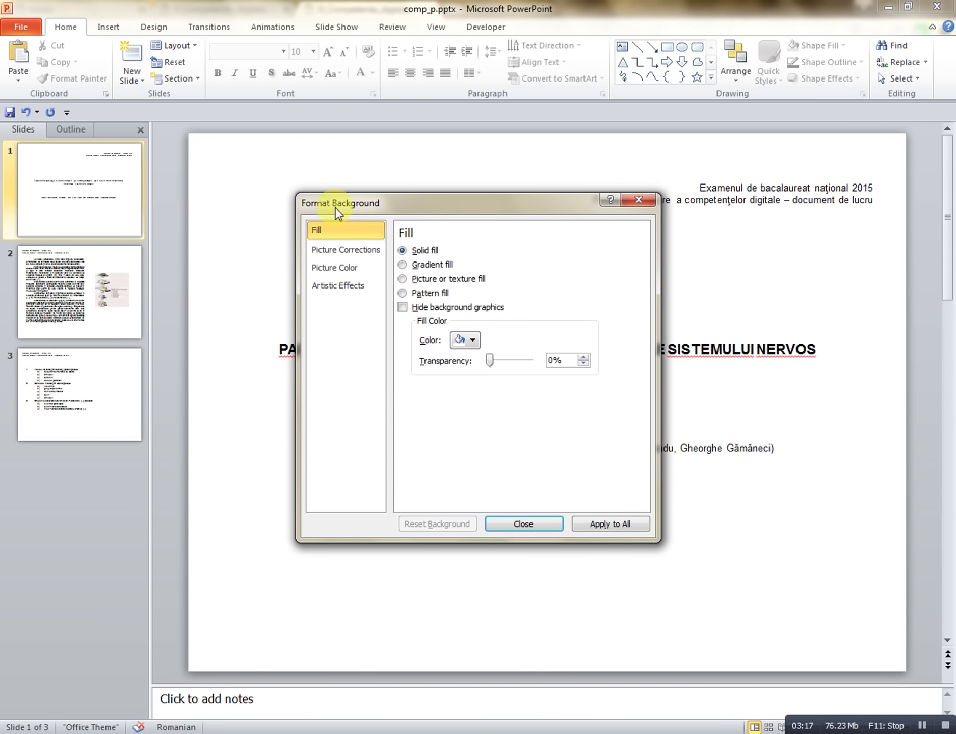
left_click(405, 266)
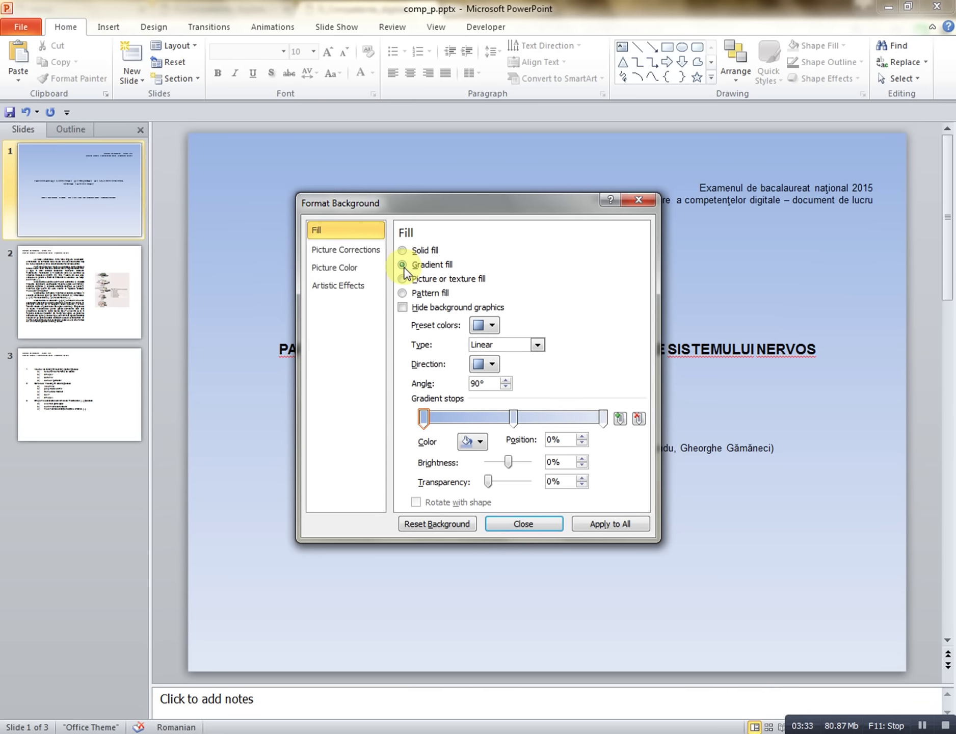
left_click(490, 327)
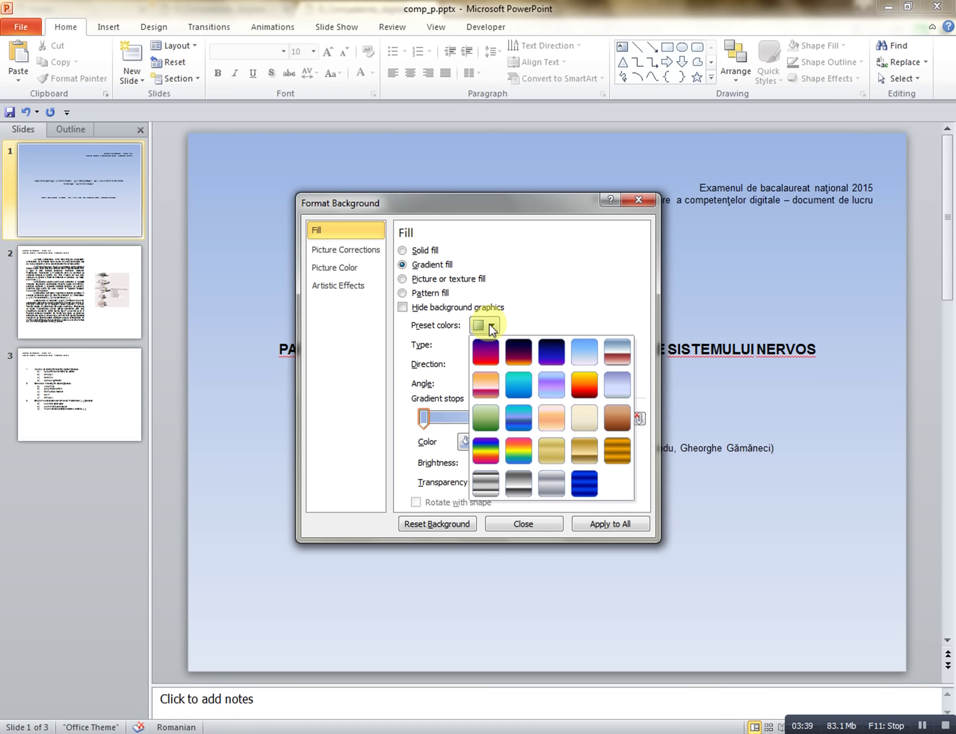
left_click(611, 452)
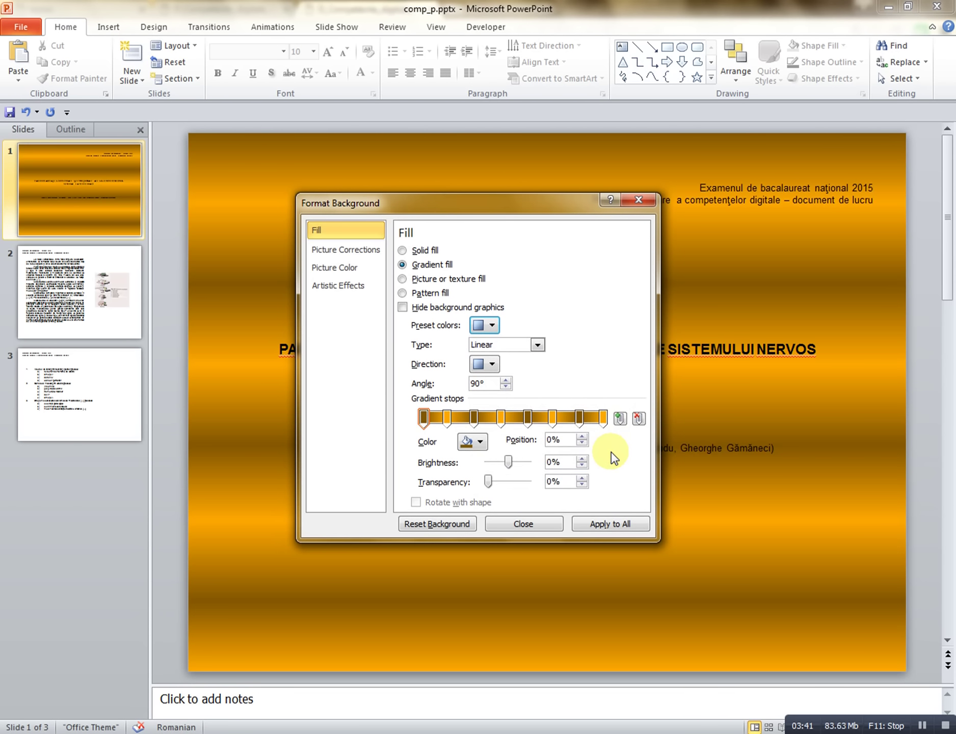
left_click(537, 345)
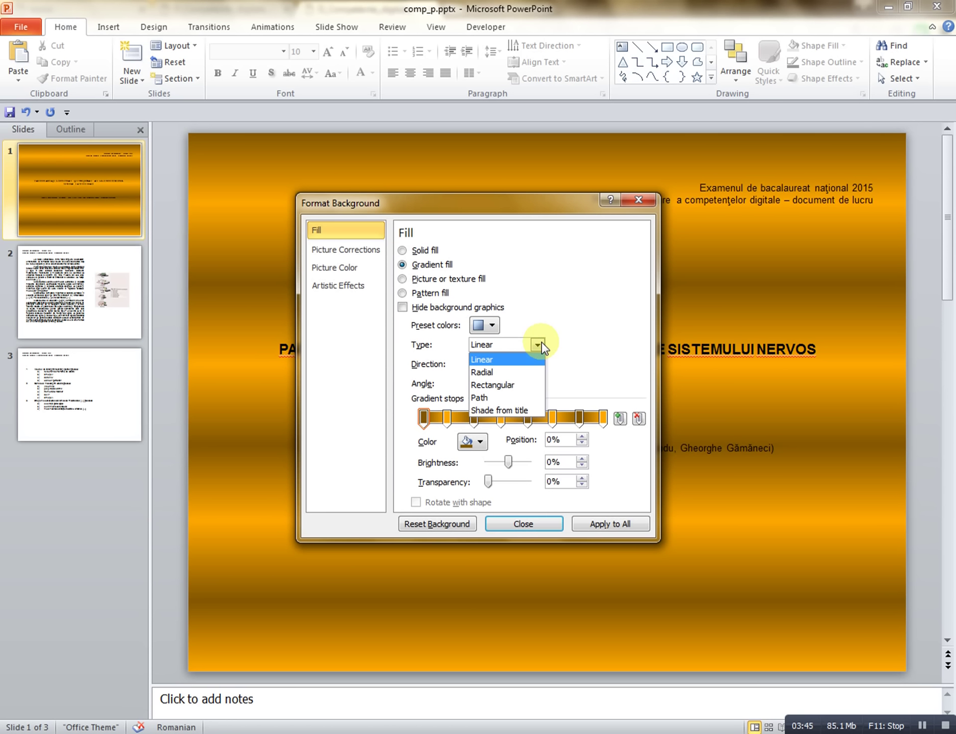
left_click(515, 371)
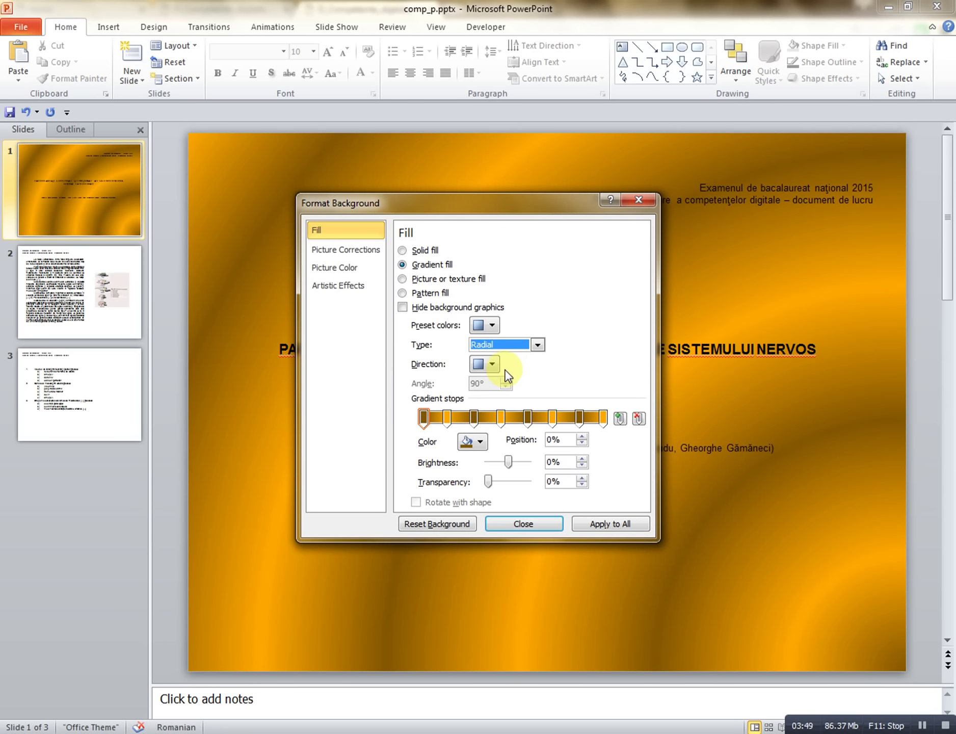
left_click(492, 365)
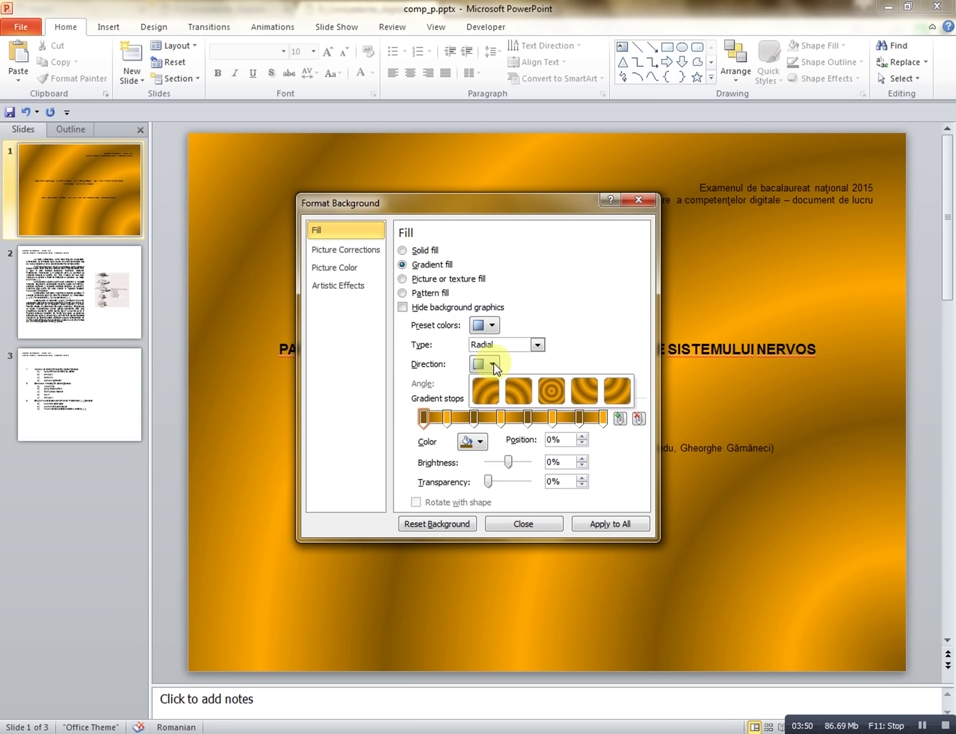
left_click(554, 389)
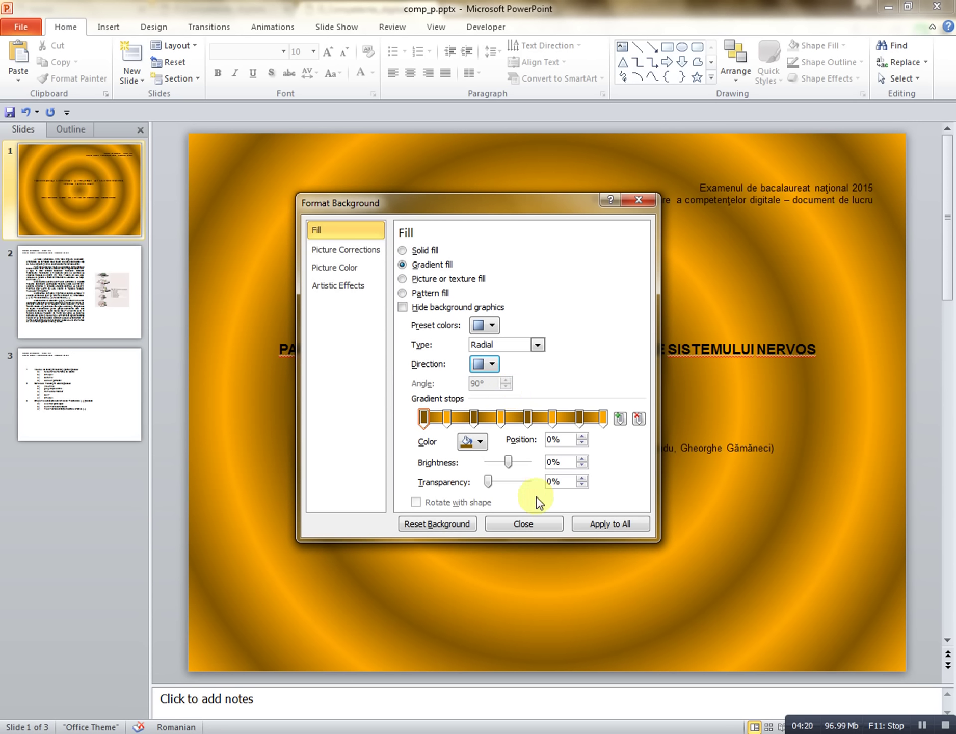
left_click(521, 528)
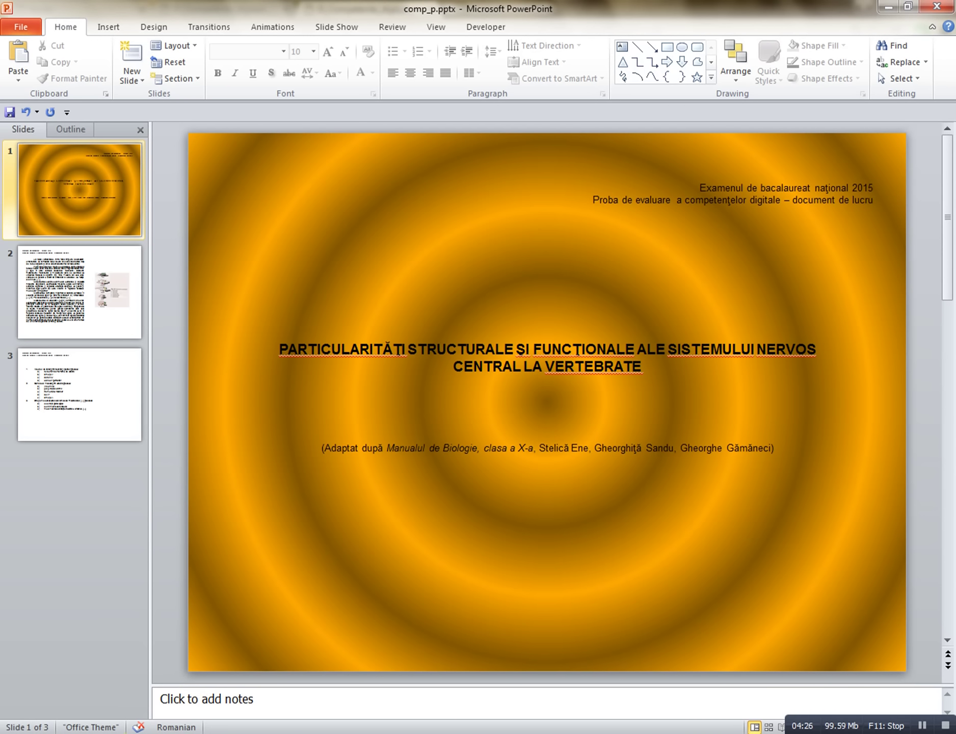
Step: Switch to the exam task PDF in Chrome to read task 2d
key("alt+Tab")
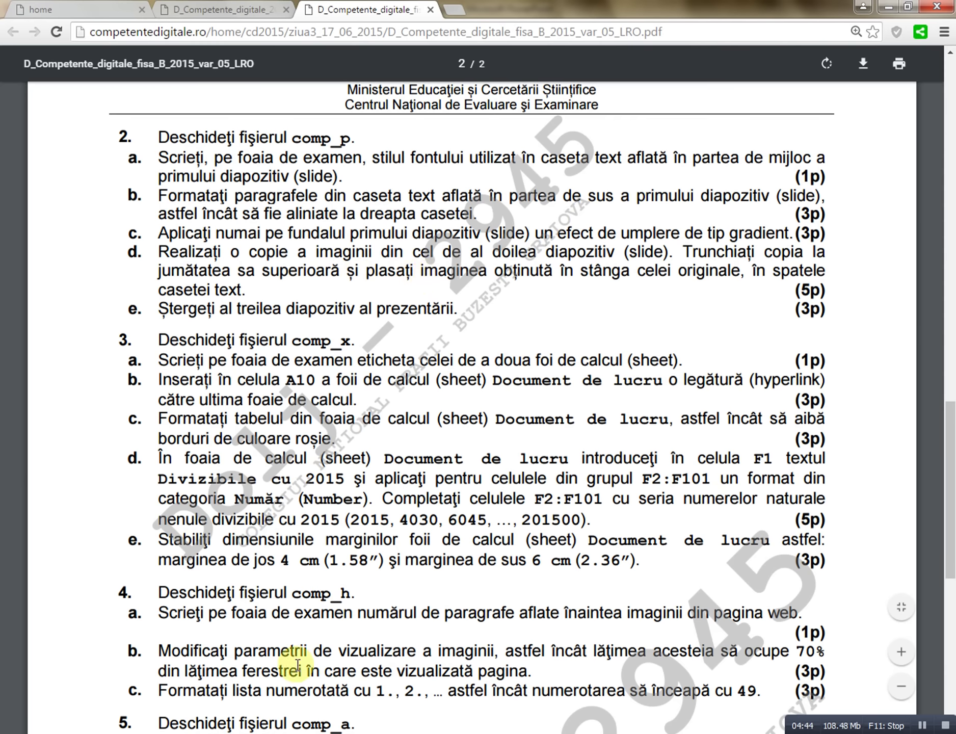
Step: Return to comp_p.pptx in PowerPoint, showing slide 1's gradient background
left_click(314, 731)
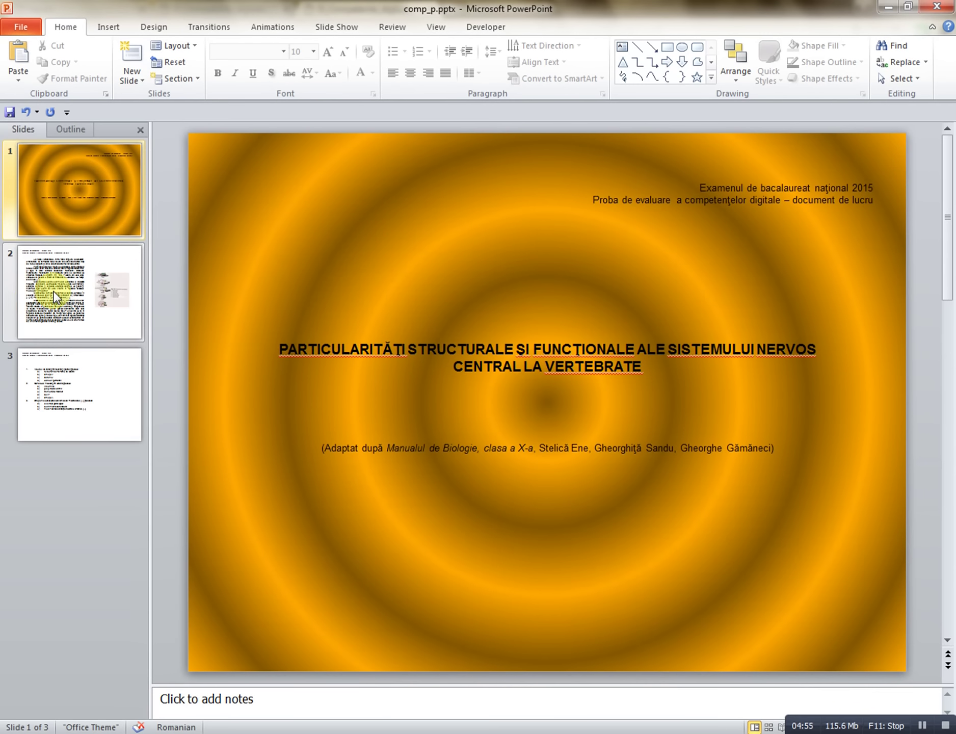
Step: Copy the brain-vesicles figure on slide 2 and paste it using Use Destination Theme
left_click(54, 292)
left_click(663, 446)
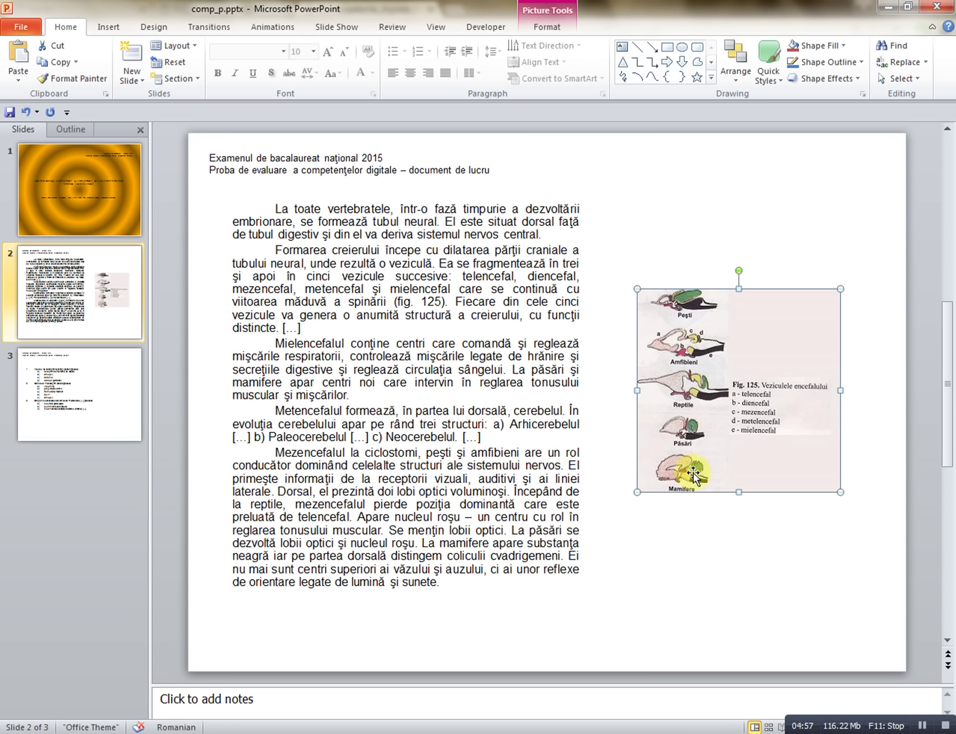
right_click(658, 424)
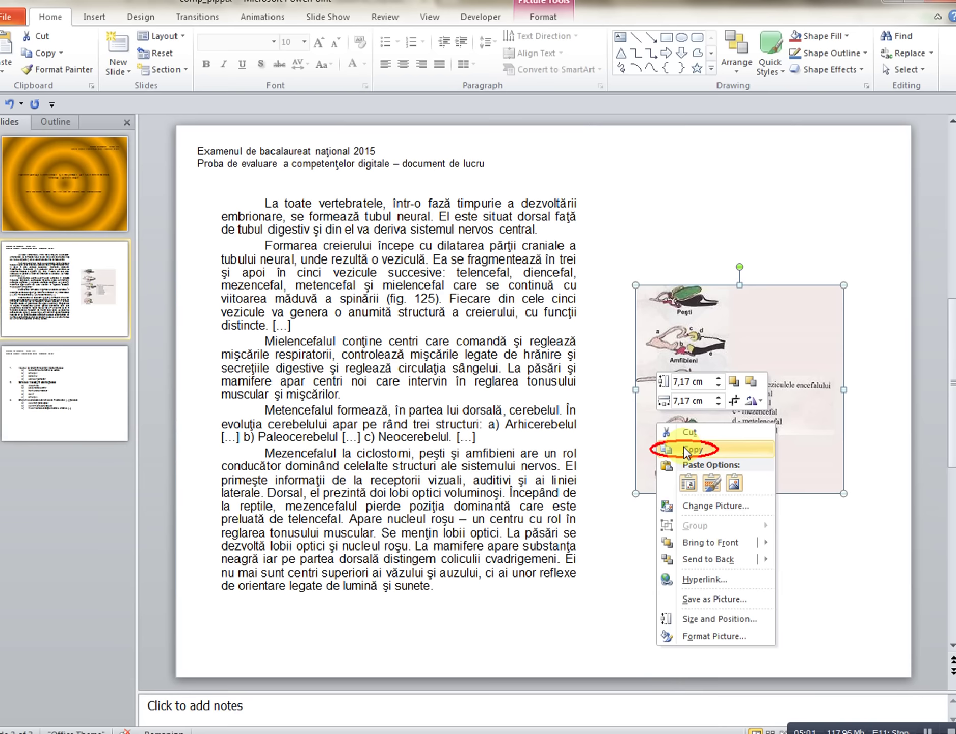
left_click(684, 446)
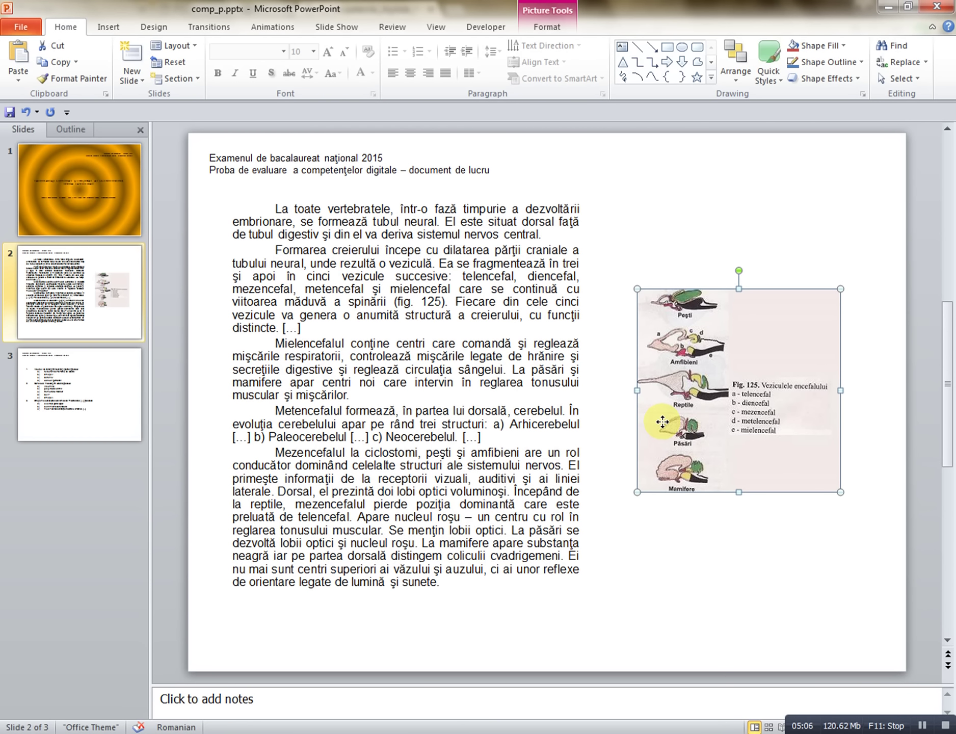
right_click(662, 421)
right_click(647, 404)
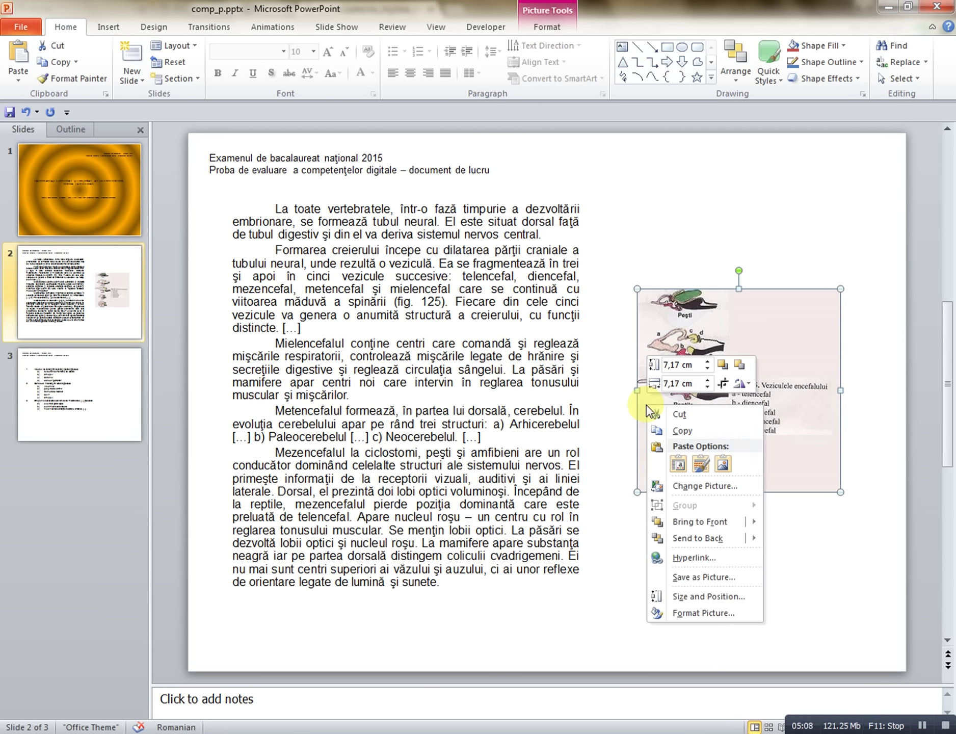
left_click(682, 431)
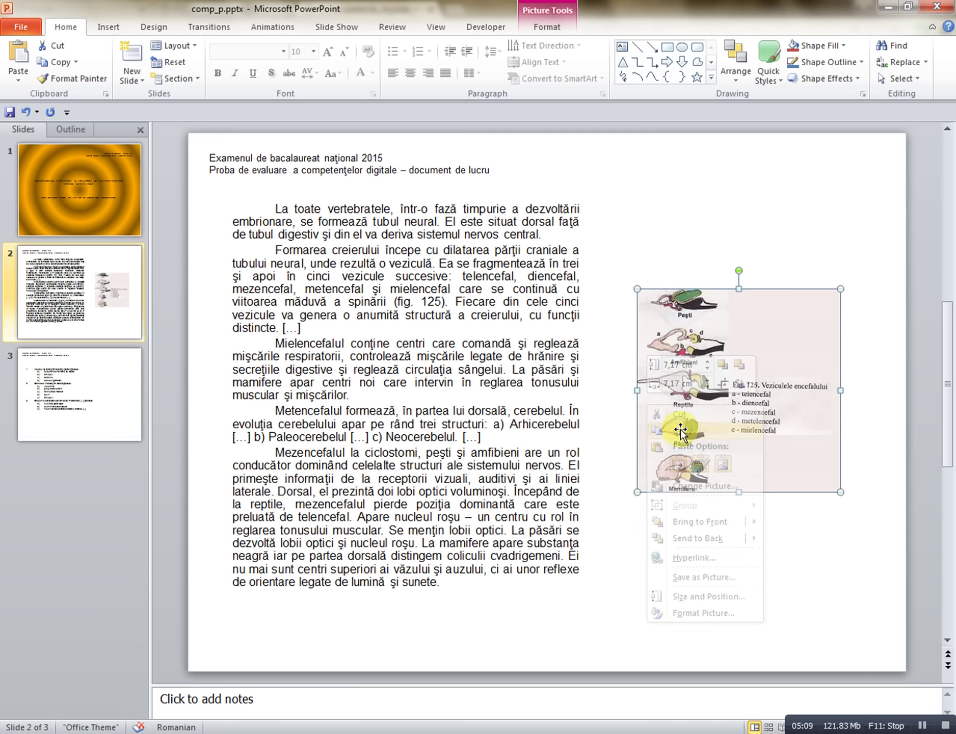
right_click(624, 558)
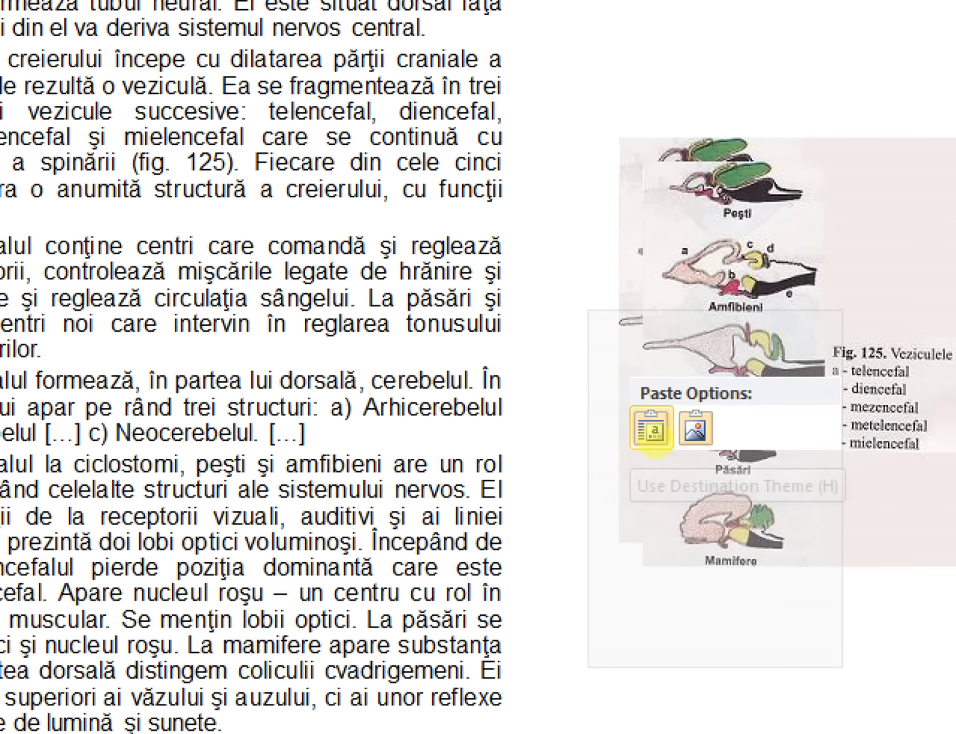
mouse_move(619, 436)
left_mouse_down()
mouse_move(676, 443)
mouse_move(679, 460)
left_mouse_up()
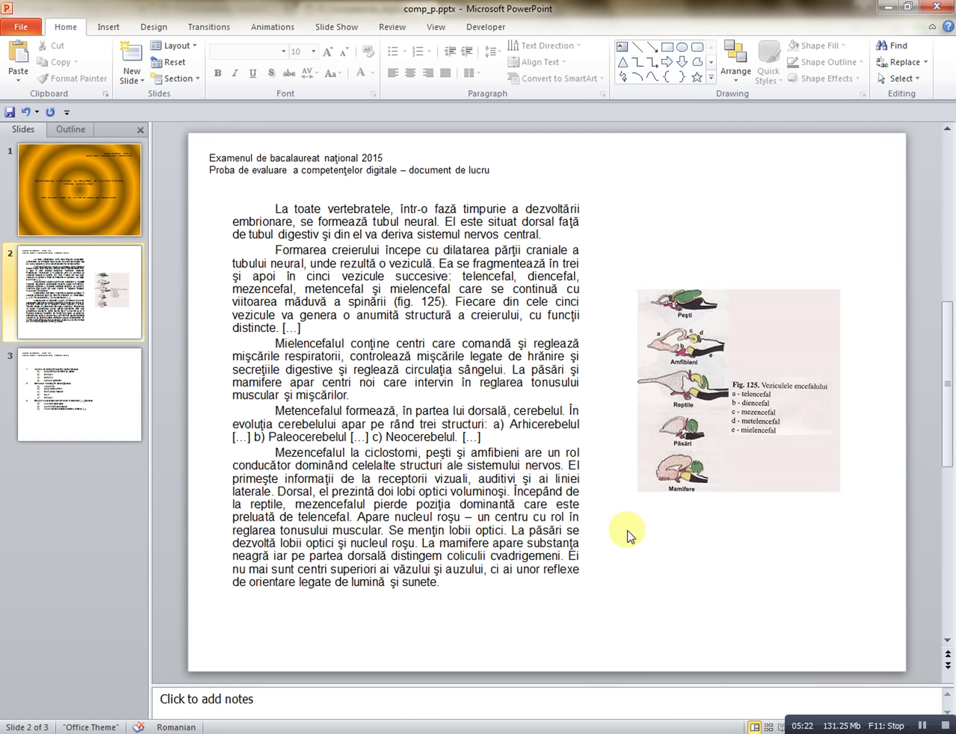
right_click(627, 530)
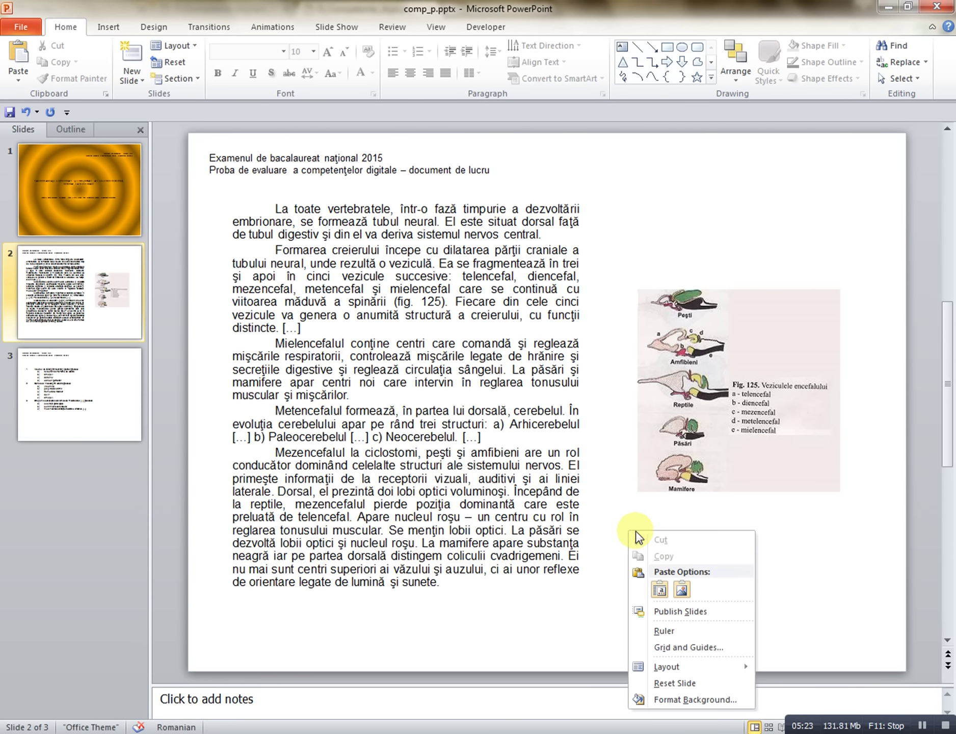
left_click(663, 593)
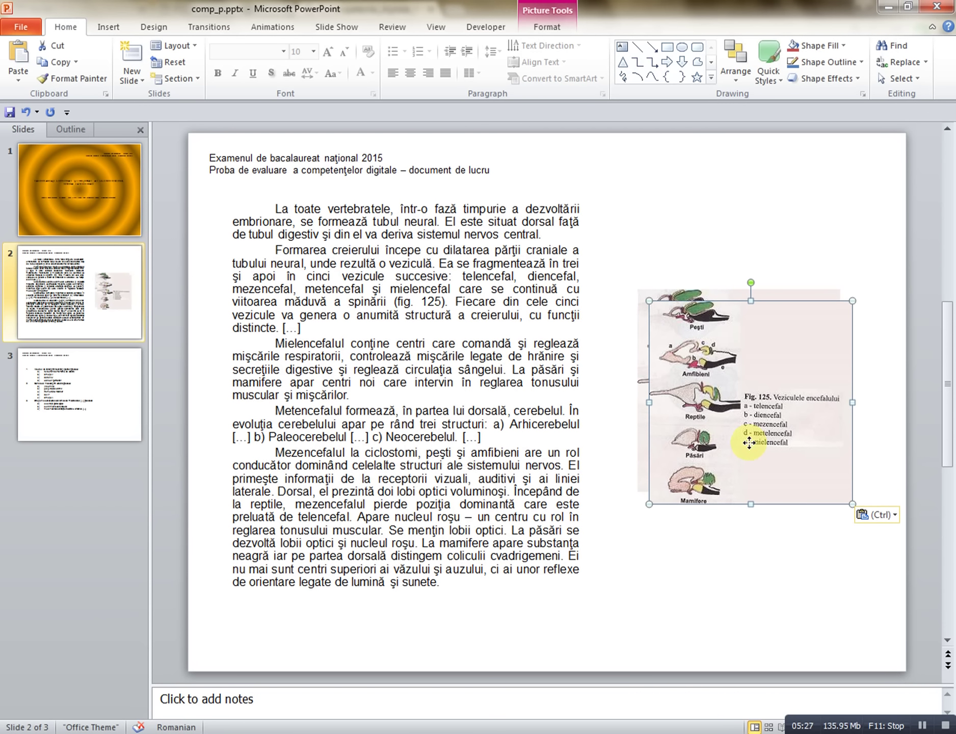
Step: Drag the figure copy left of the original so it overlaps the body text
left_click_drag(750, 443, 476, 444)
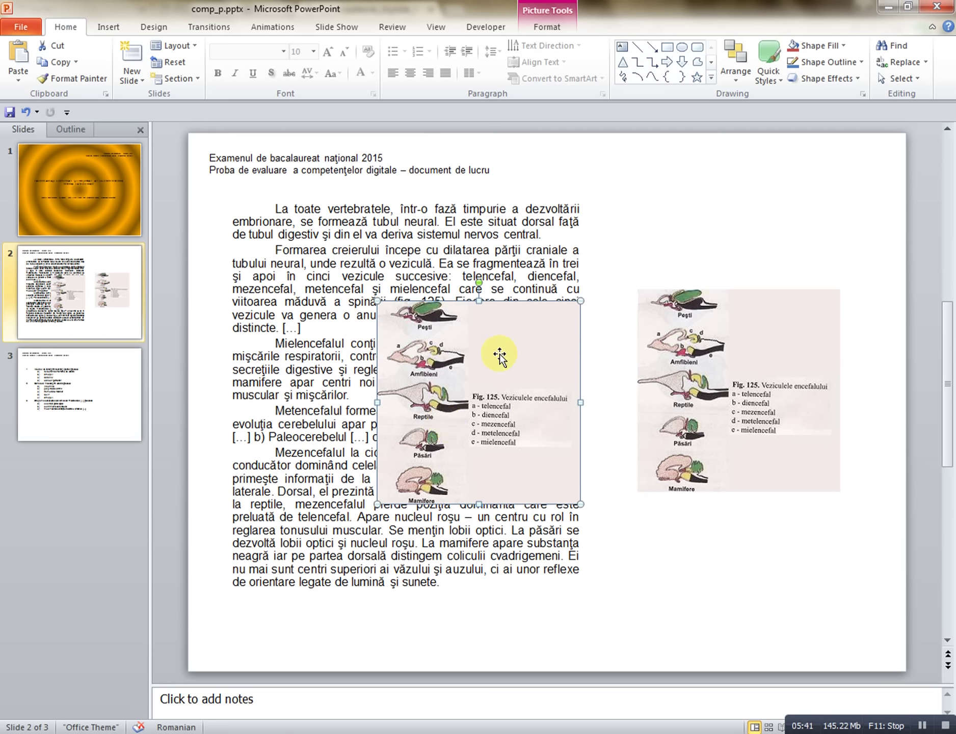
mouse_move(497, 355)
left_mouse_down()
mouse_move(499, 331)
mouse_move(498, 354)
left_mouse_up()
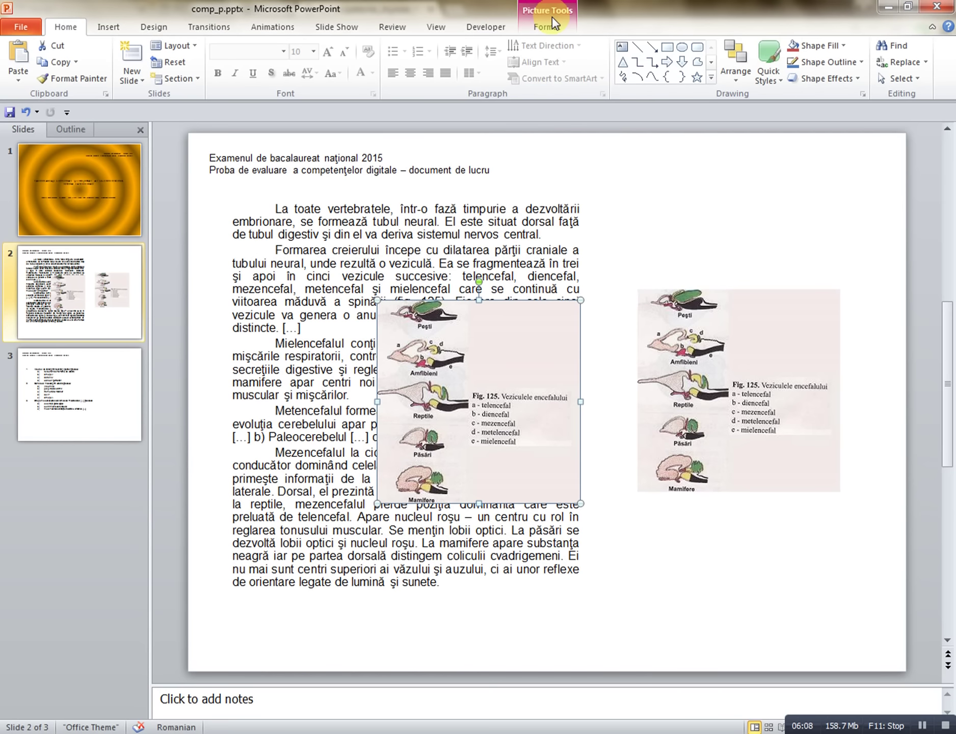
Step: Crop away the copy's bottom half, leaving it 3.59 cm high and 7.17 cm wide
left_click(551, 24)
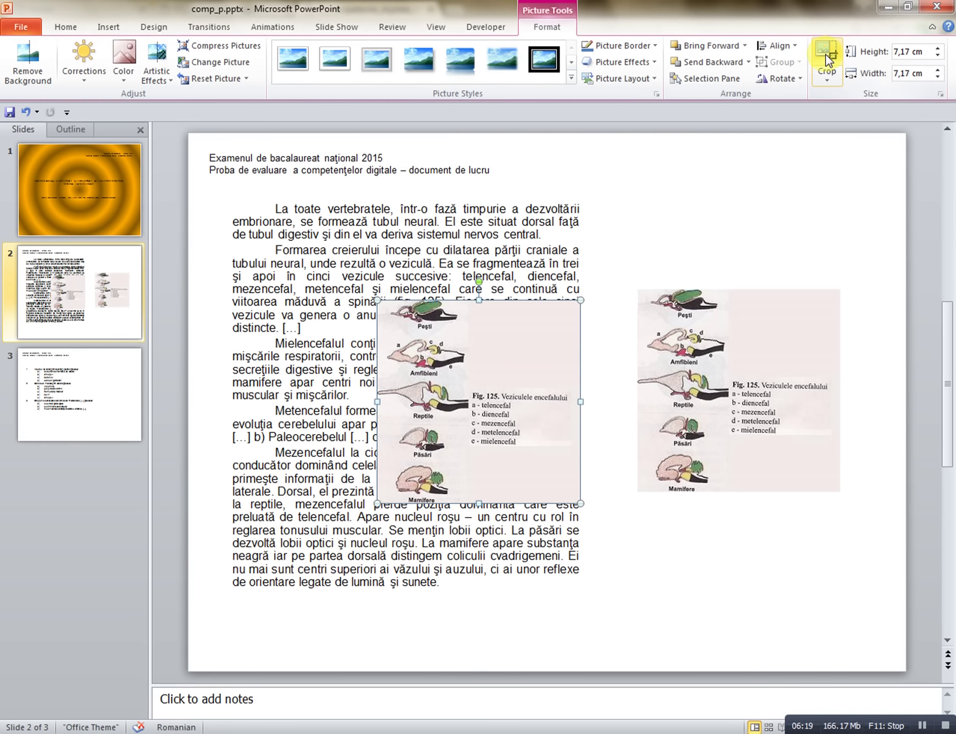
left_click(825, 55)
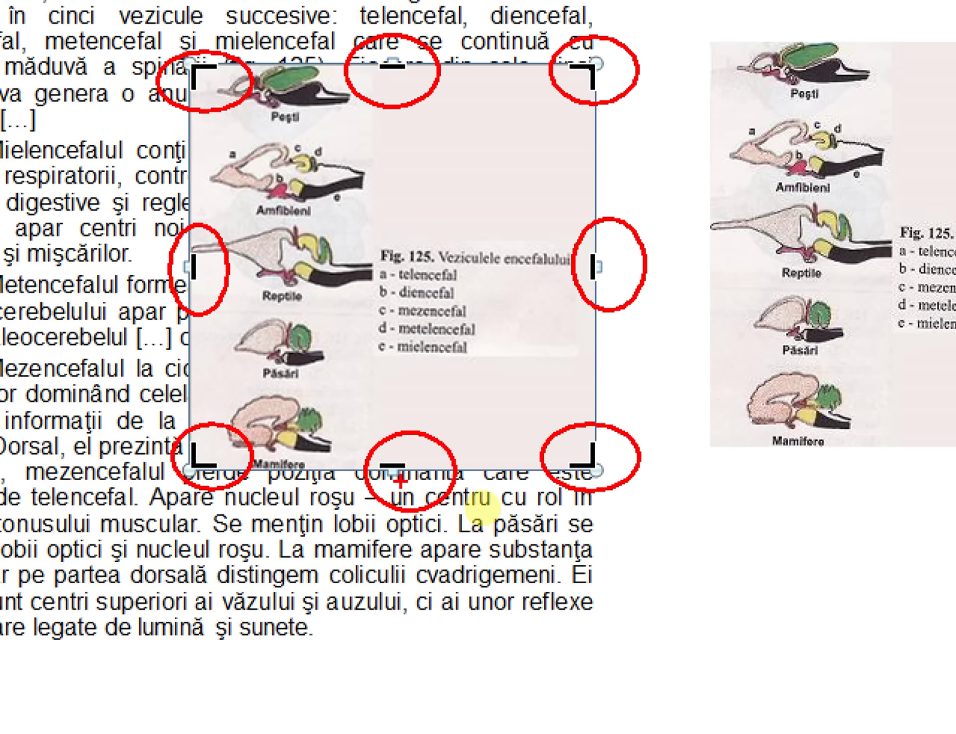
left_click_drag(399, 467, 346, 590)
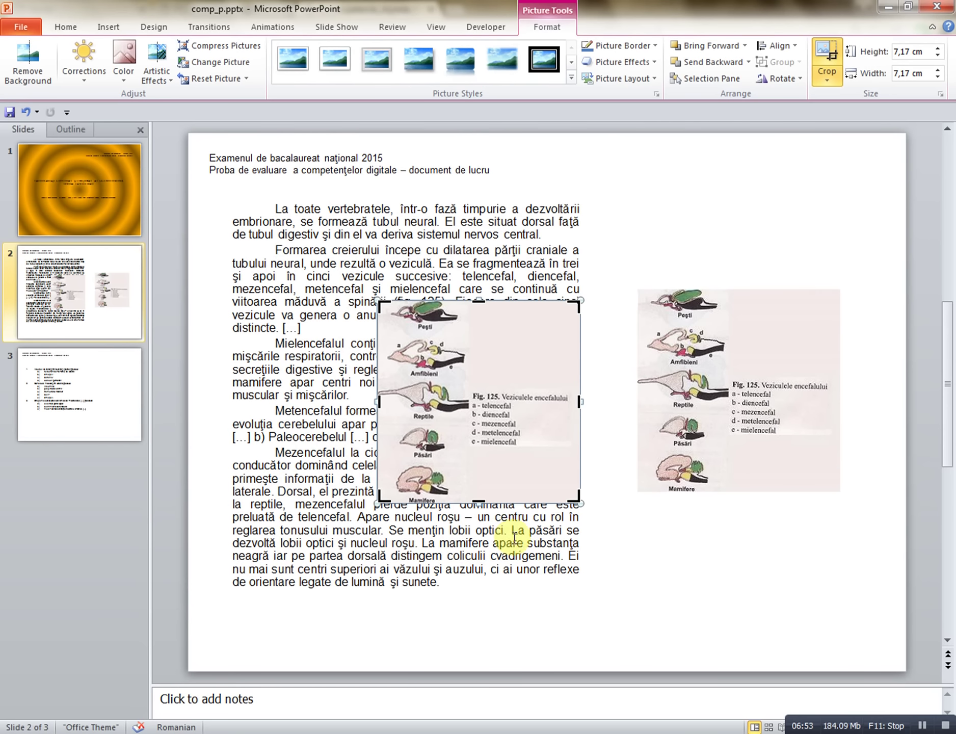
left_click_drag(478, 502, 473, 402)
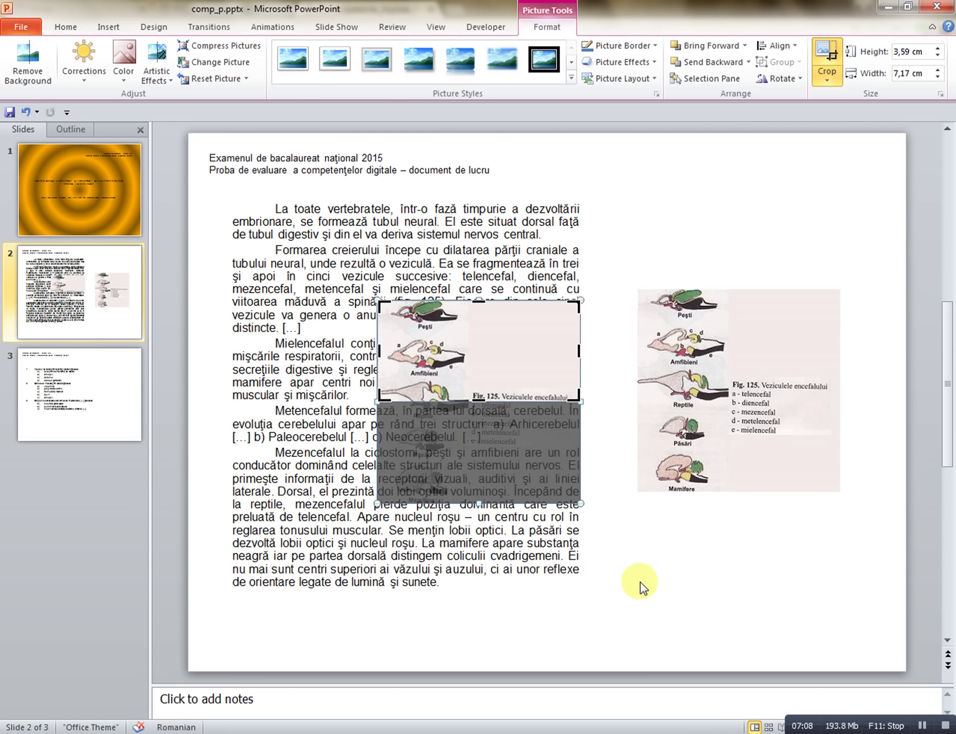
Step: Exit cropping, send the cropped copy behind slide 2's text, and return to the exam PDF
left_click(629, 550)
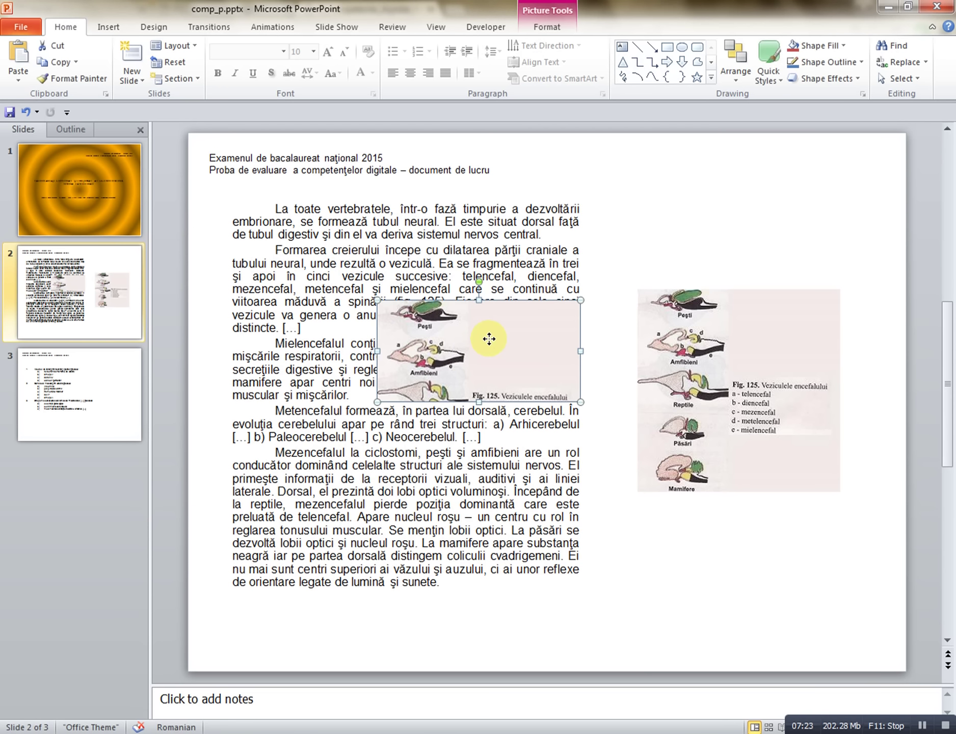
right_click(490, 340)
right_click(474, 332)
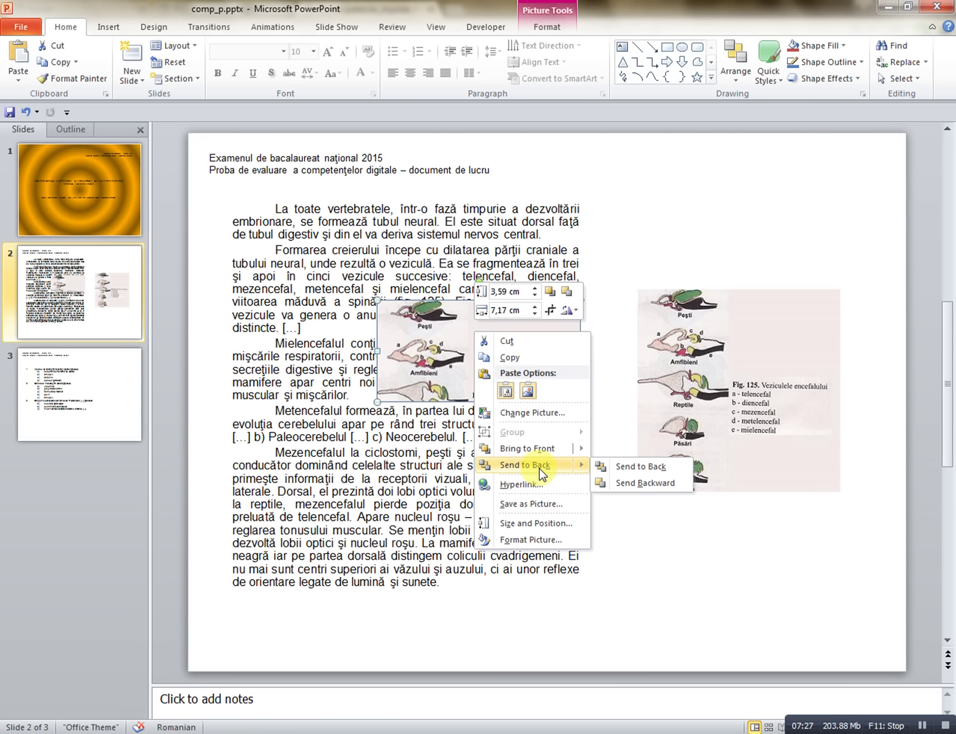
mouse_move(400, 458)
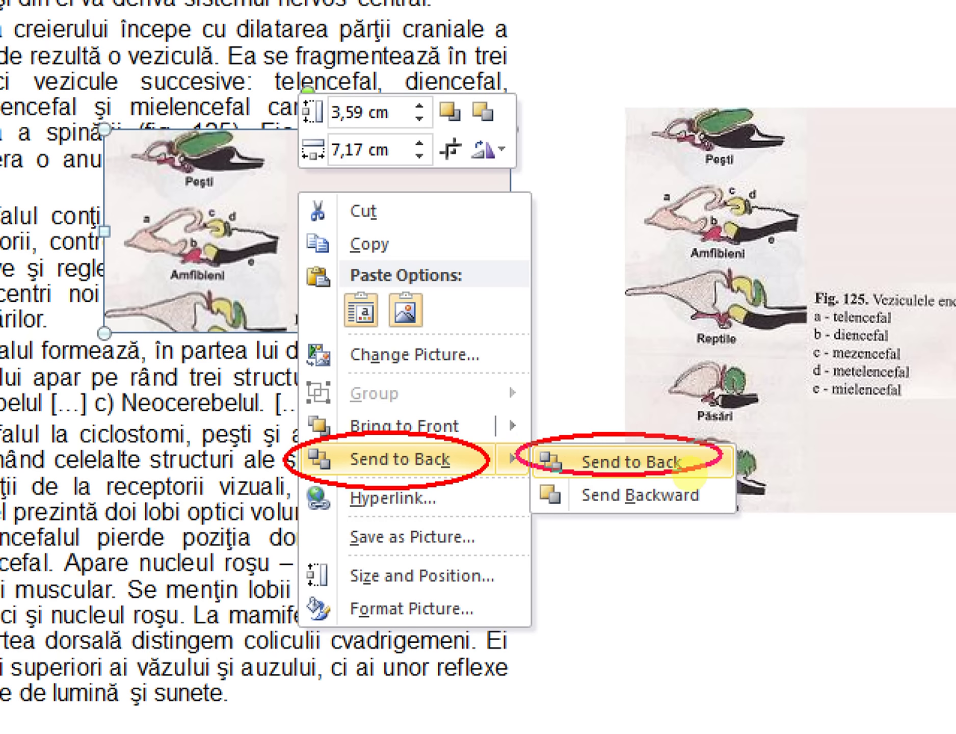
left_click(652, 464)
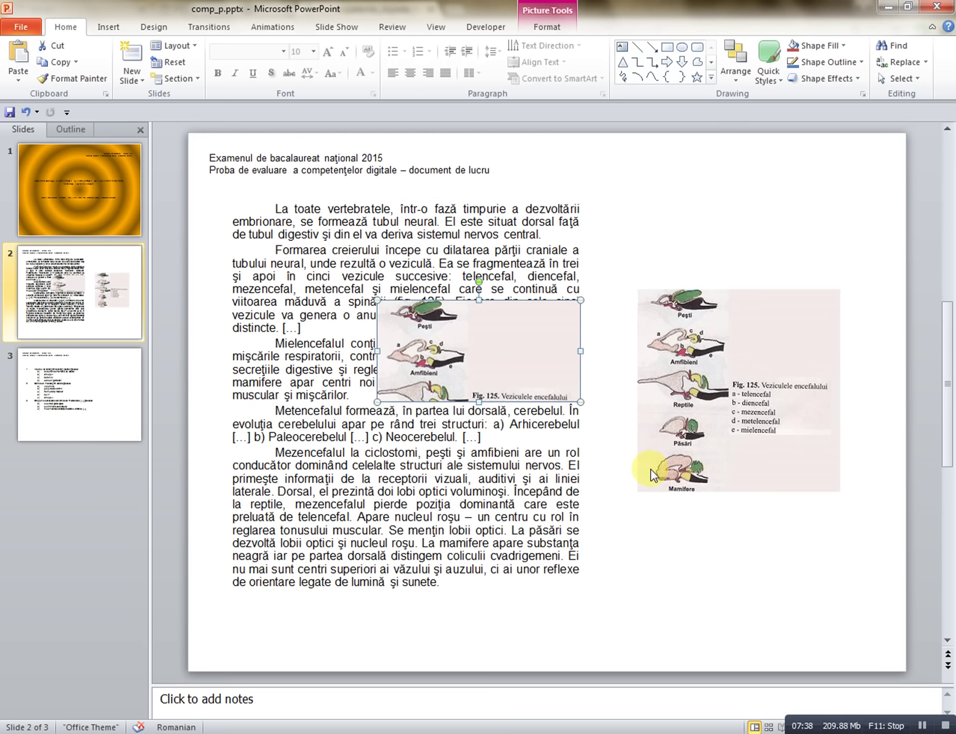
right_click(536, 378)
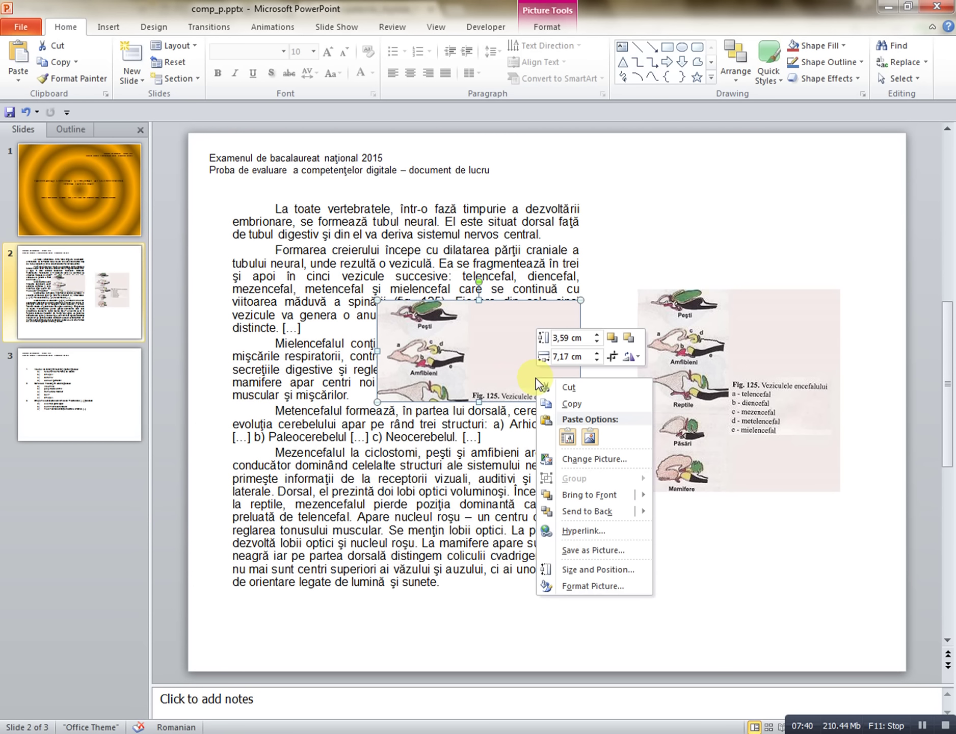
mouse_move(590, 510)
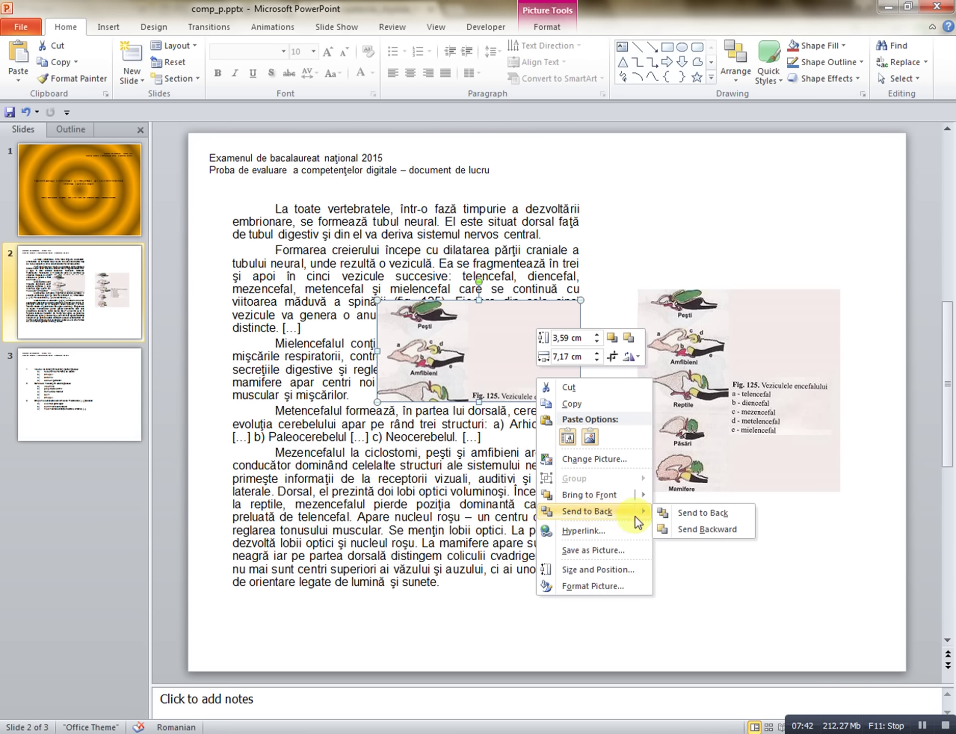
left_click(695, 515)
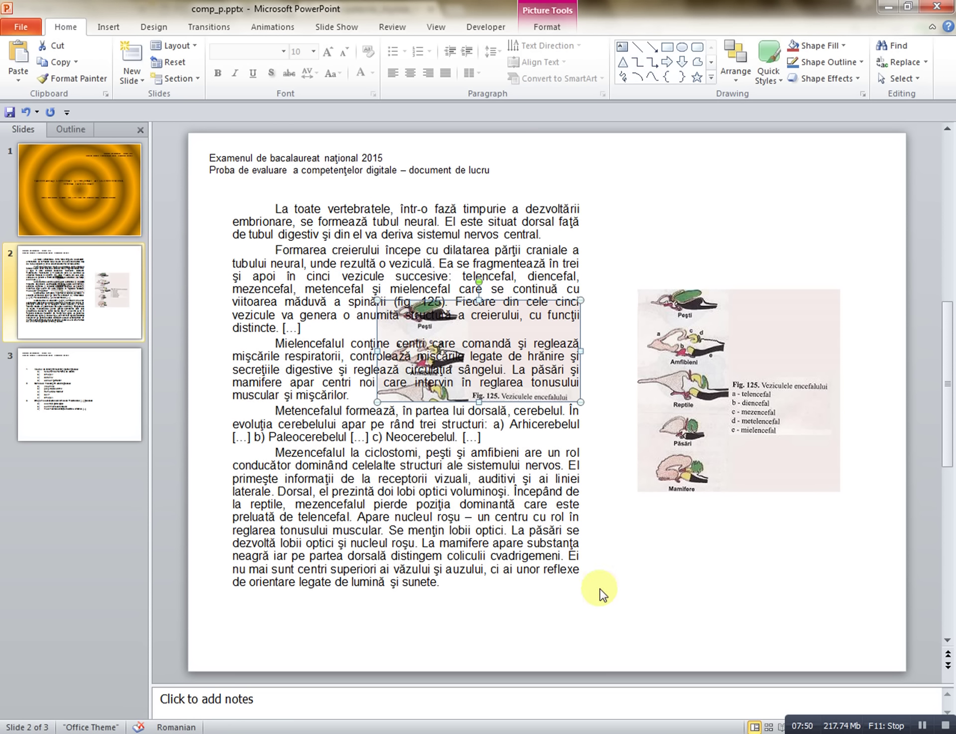
left_click(131, 727)
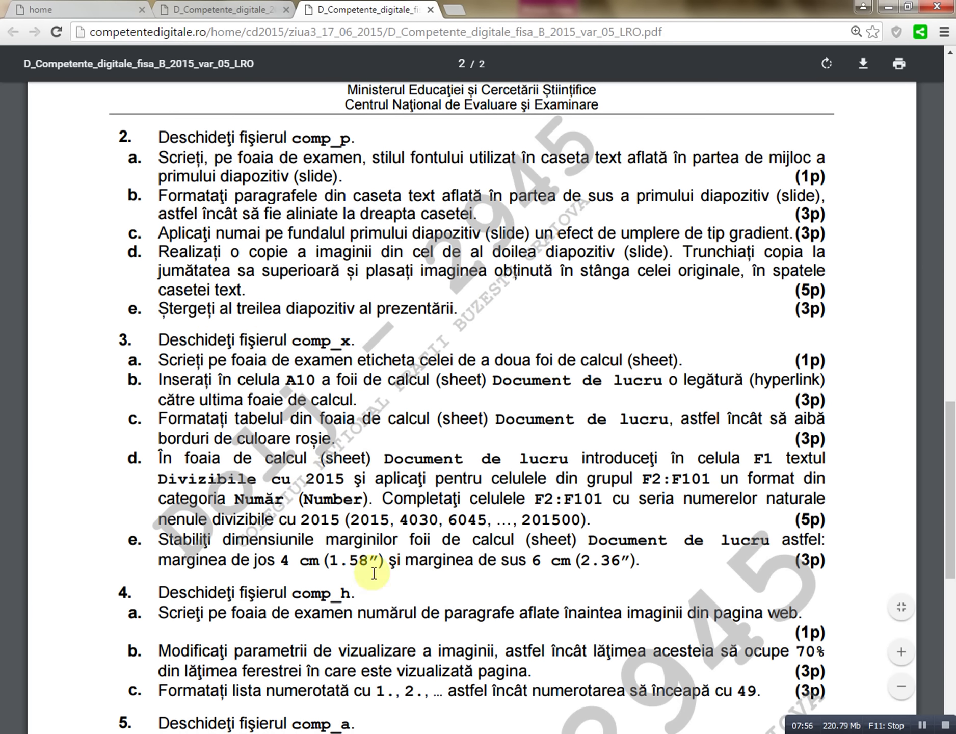
Step: Switch back to comp_p.pptx in PowerPoint, showing slide 2
left_click(326, 713)
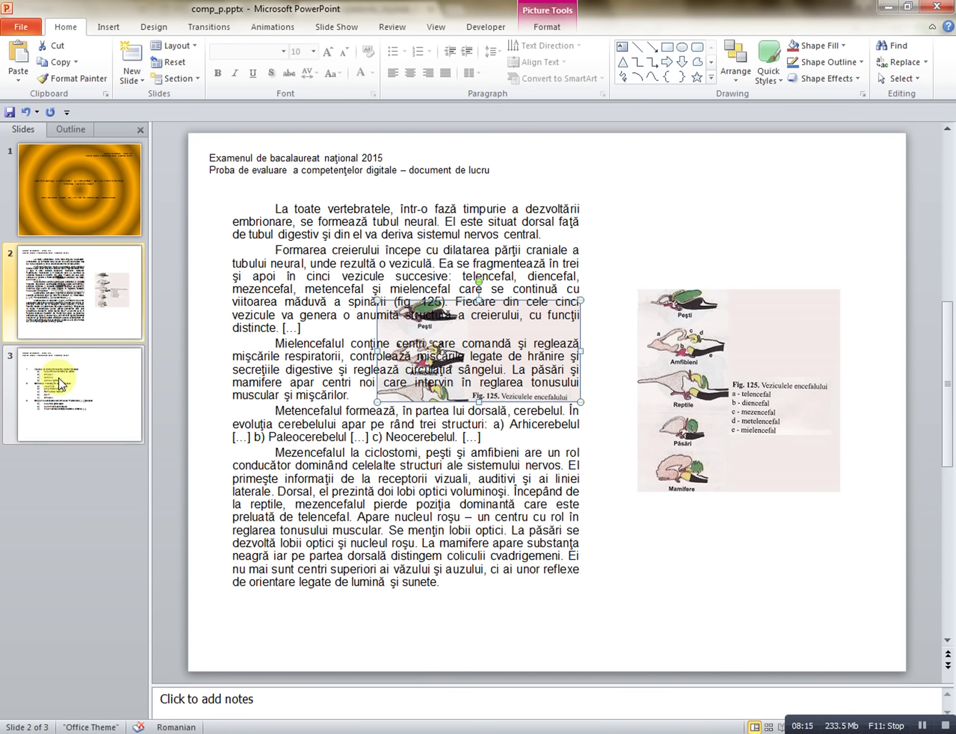
Step: Delete slide 3 from its thumbnail's context menu, leaving two slides
right_click(58, 378)
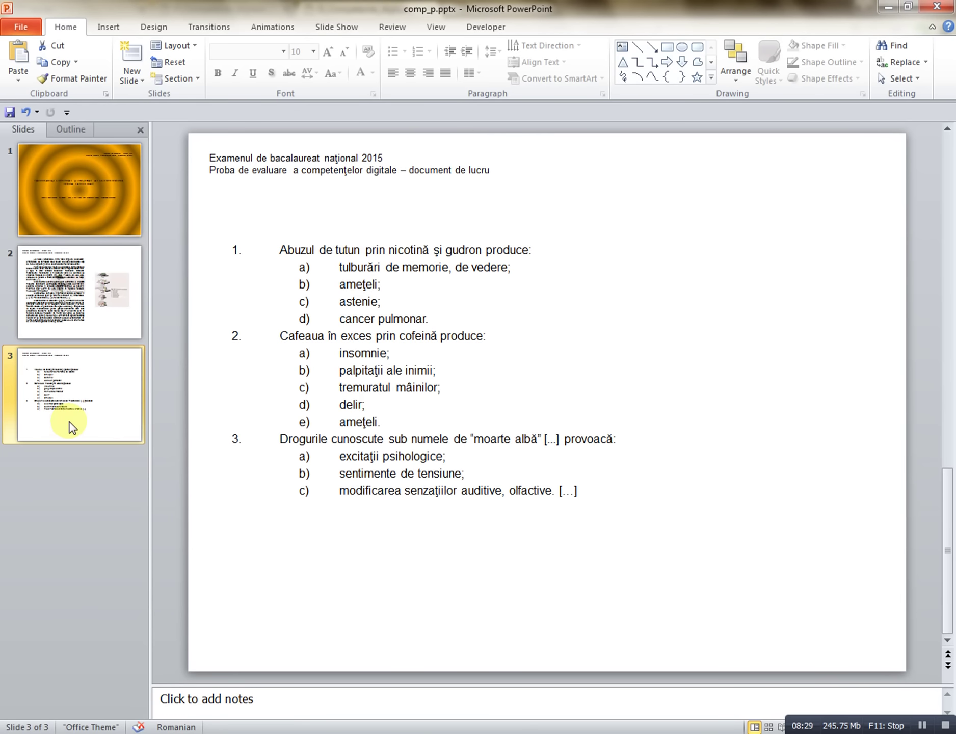
right_click(69, 422)
left_click(123, 533)
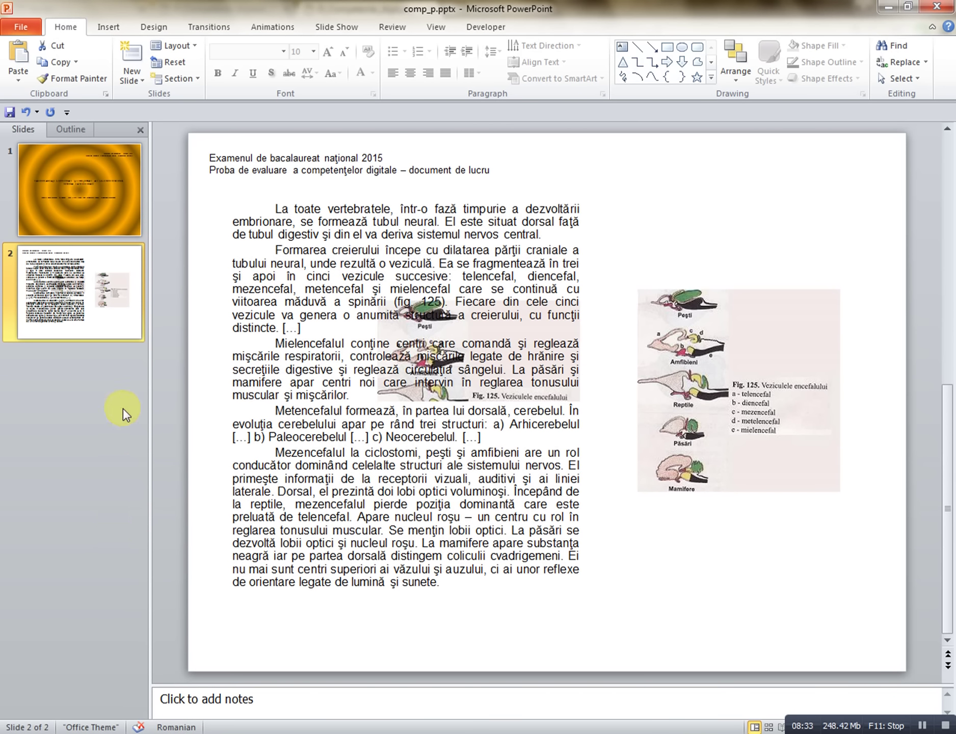
Step: Save comp_p.pptx, then return to the File Info page showing 2 slides
left_click(10, 23)
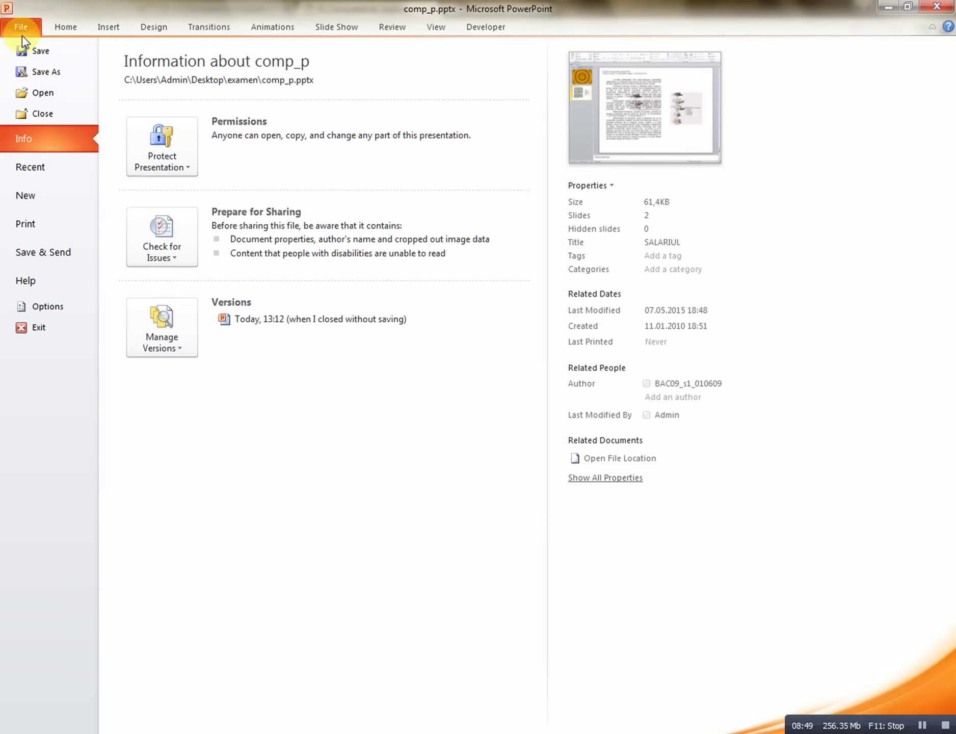
left_click(21, 28)
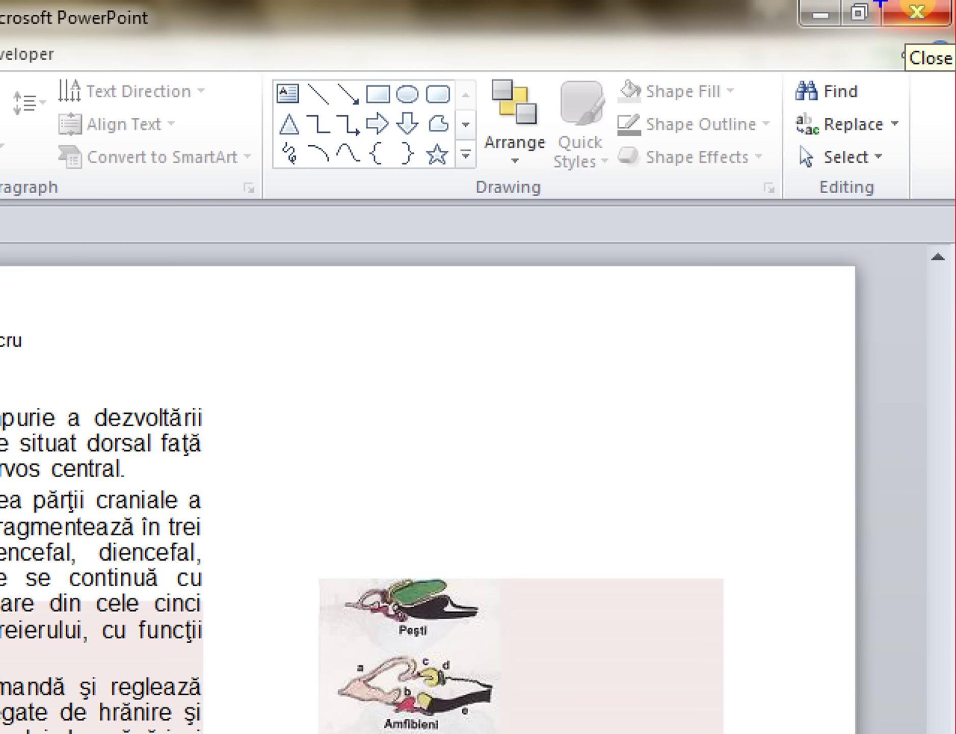
left_click_drag(880, 2, 885, 8)
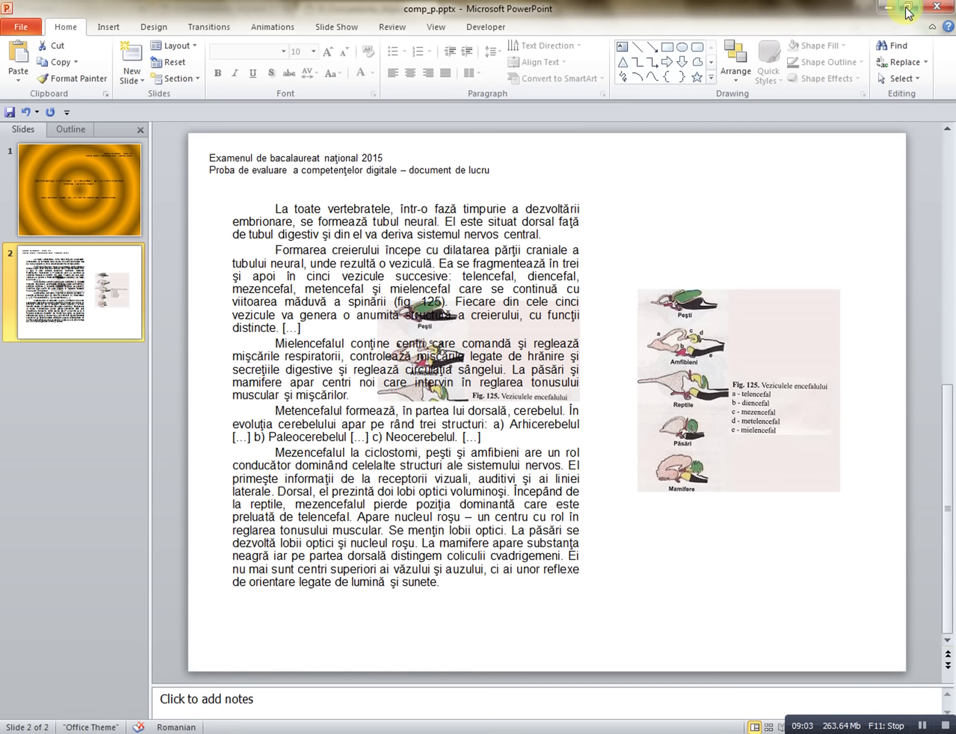
left_click(23, 27)
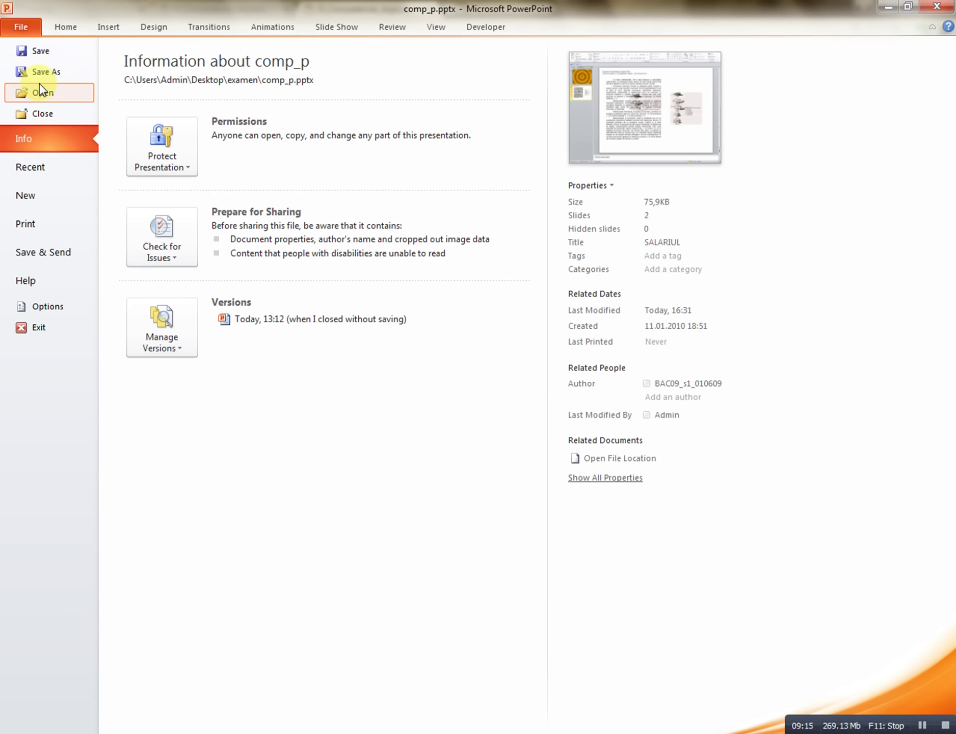
Step: Exit PowerPoint from the File backstage to return to the exam PDF in Chrome
left_click(43, 327)
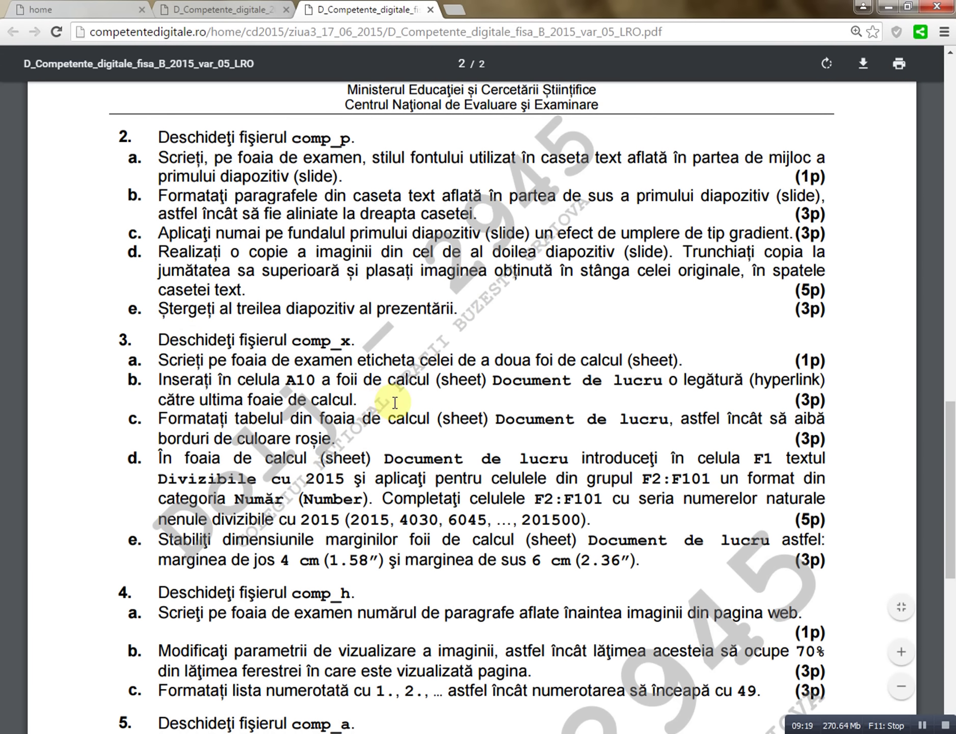